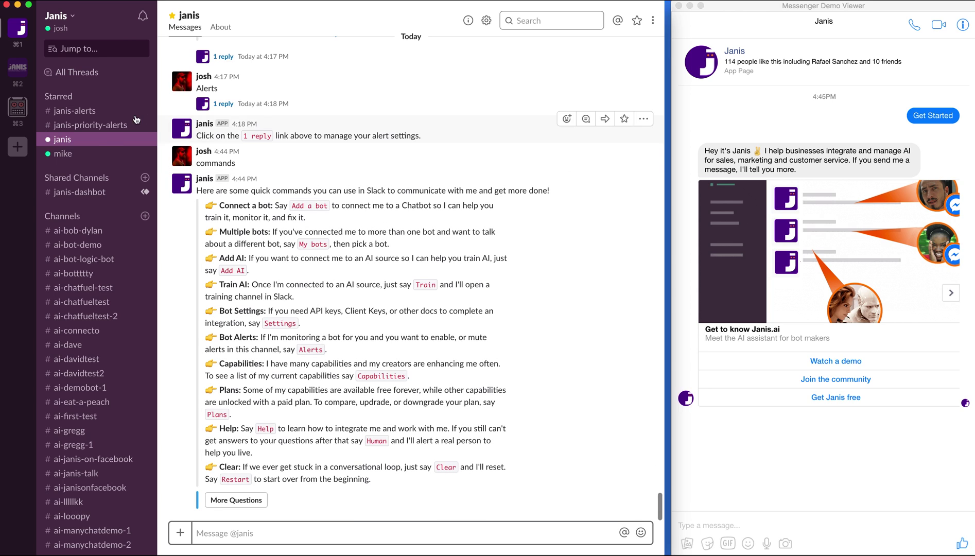
Step: Focus the Messenger chat box next to the janis DM's list of quick commands
left_click(706, 525)
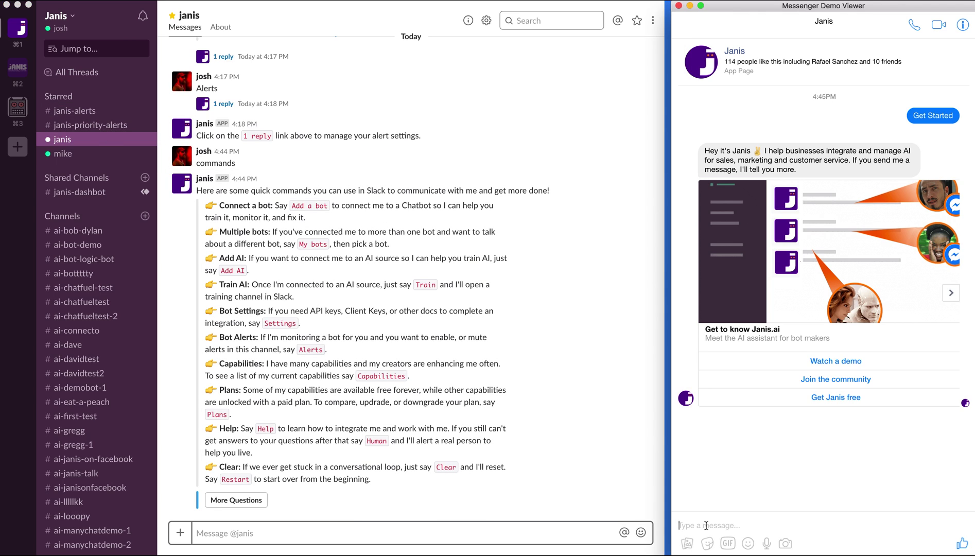
Step: Send a gibberish test message from Messenger and view the resulting alert in #janis-alerts
type("sdhfksdjhfksjdhfkjh")
key("Return")
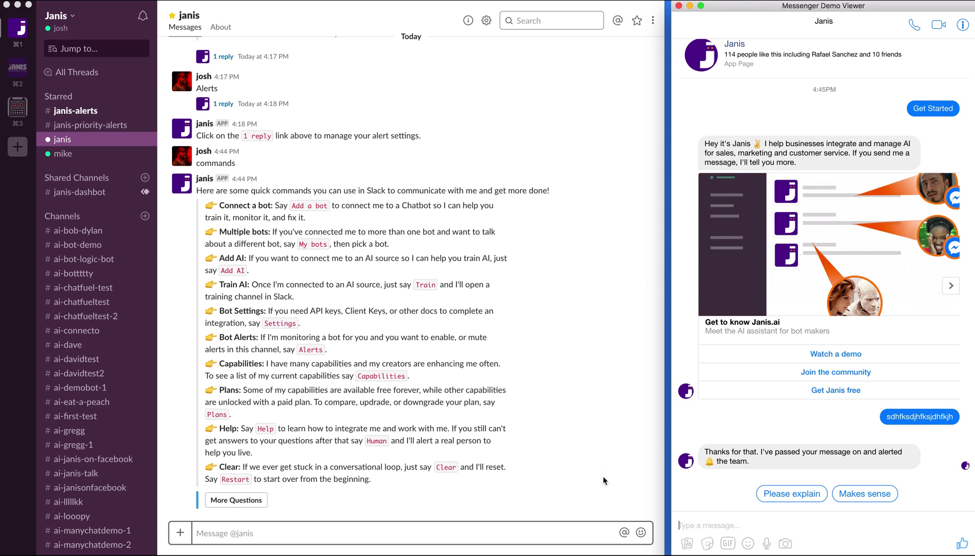
left_click(77, 111)
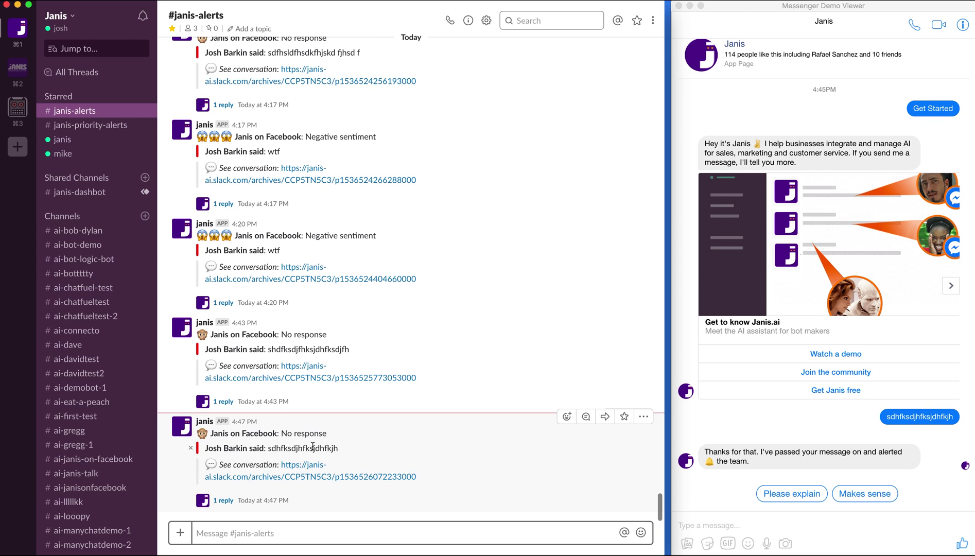
Step: Send "I'm angry" from Messenger to trigger a Negative sentiment alert
left_click(700, 522)
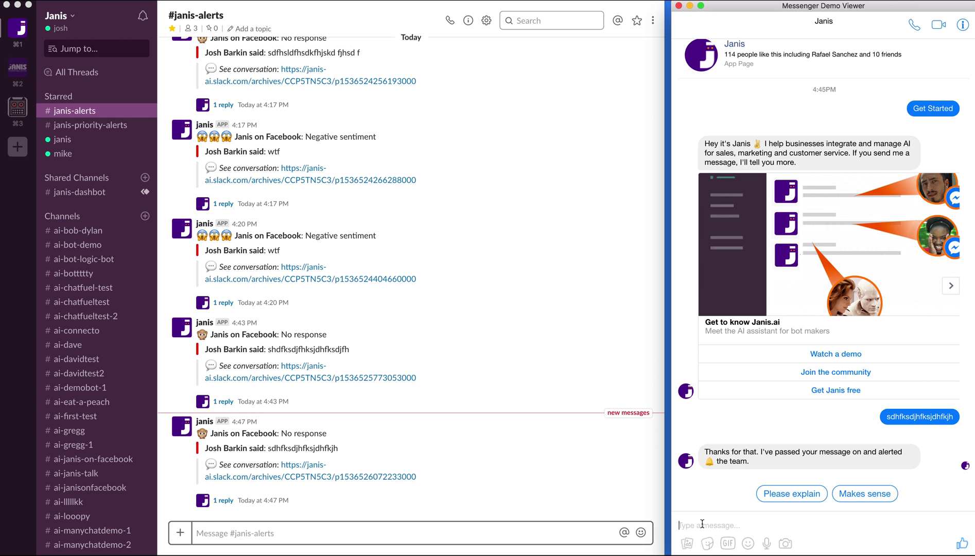
type("I'm angry")
key("Return")
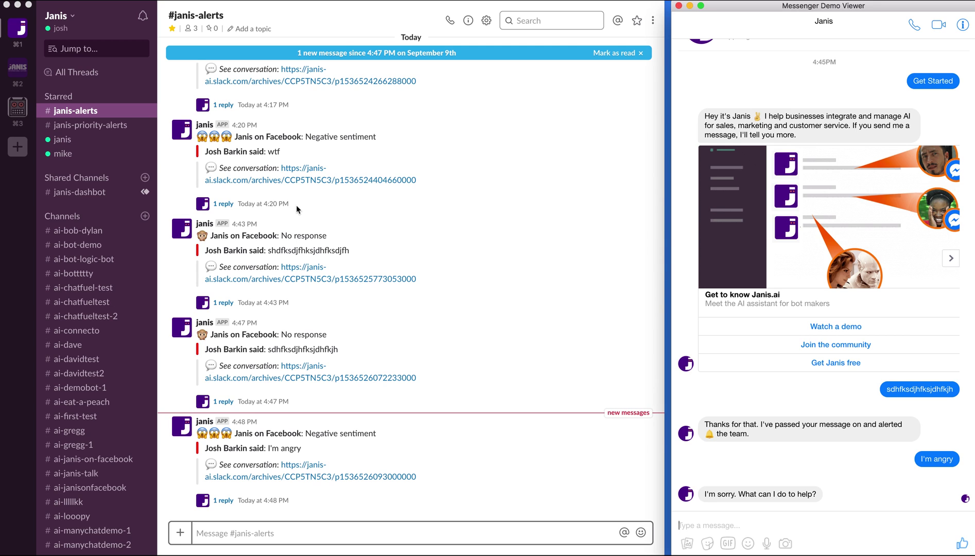
Step: Send "alerts" in the janis DM and open its one-reply alert settings thread
left_click(61, 143)
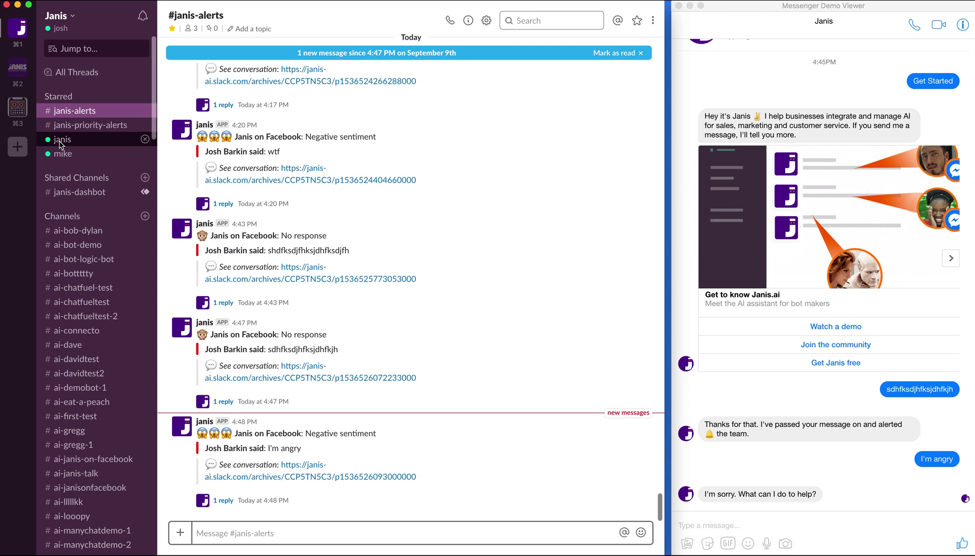
left_click(60, 143)
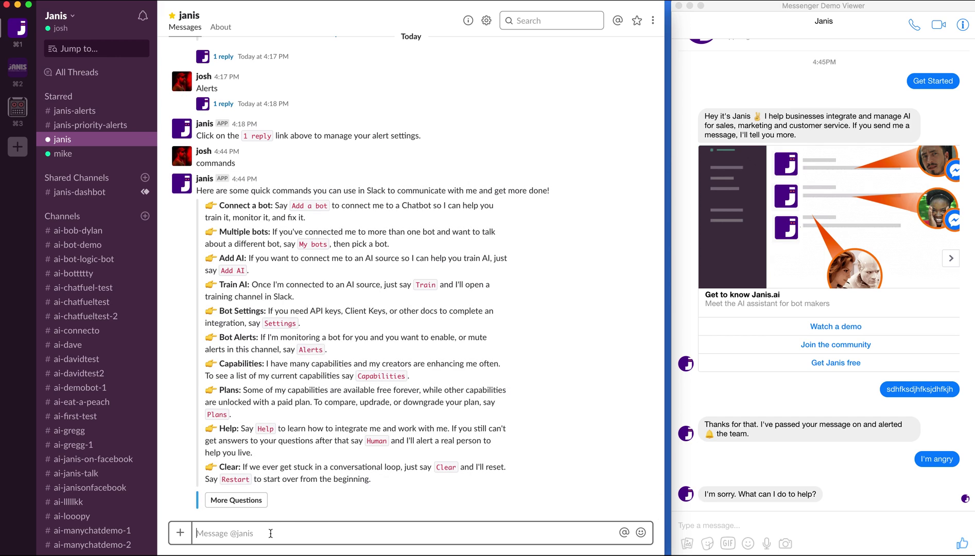
type("alerts")
key("Return")
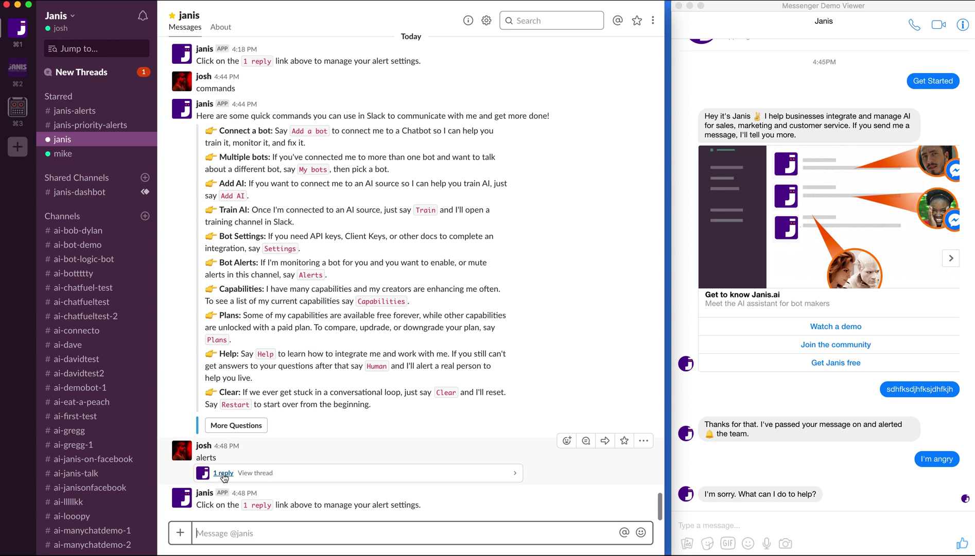
left_click(224, 473)
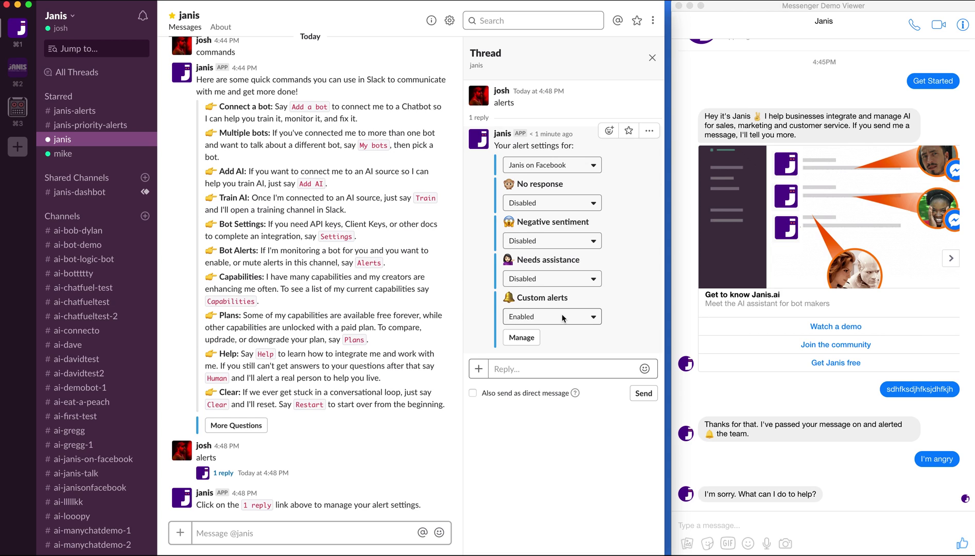
Step: Open custom alert management, then answer the bot's agencies card in Messenger
left_click(525, 338)
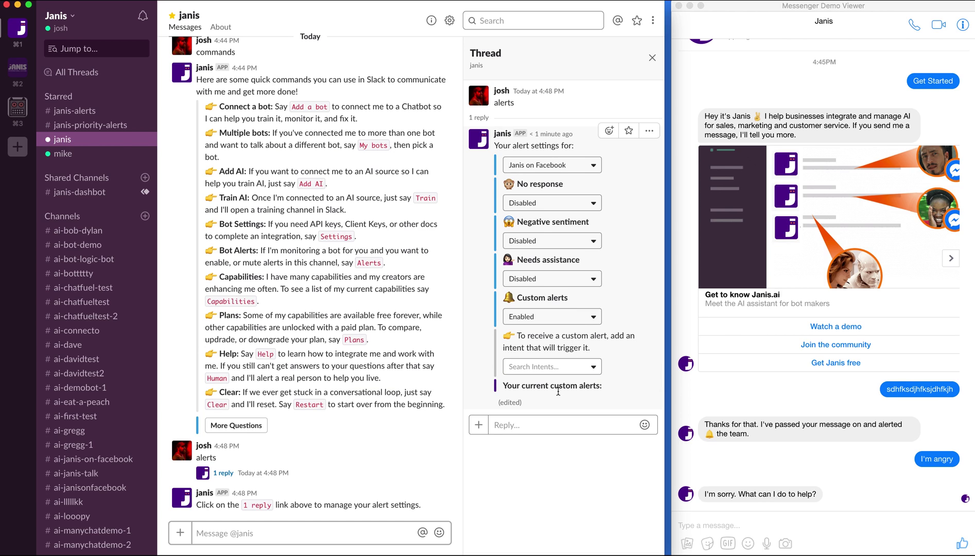
left_click(851, 215)
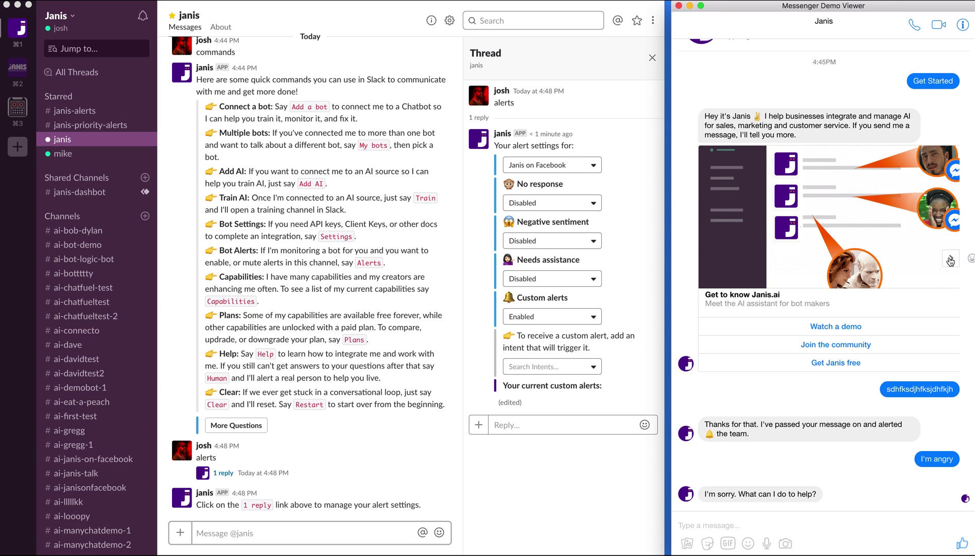
left_click(948, 260)
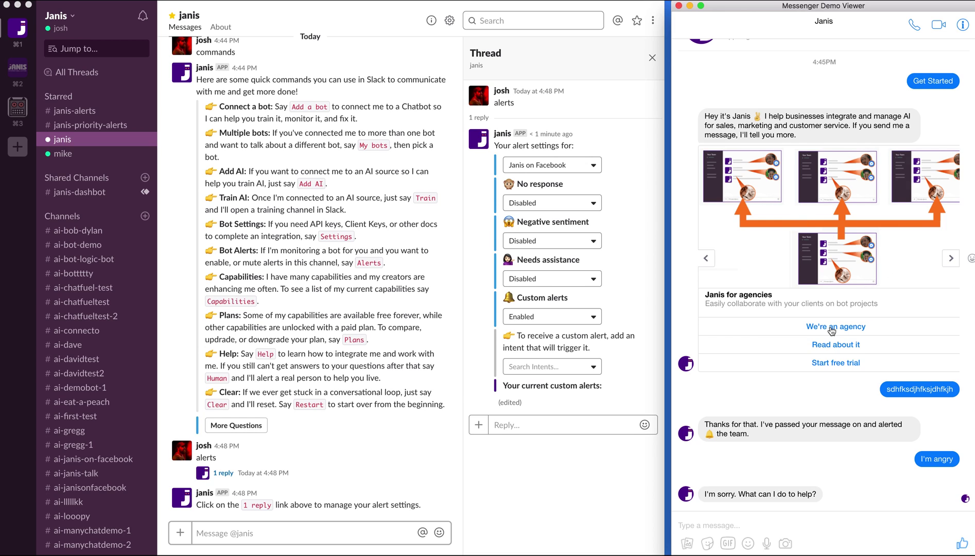
left_click(831, 327)
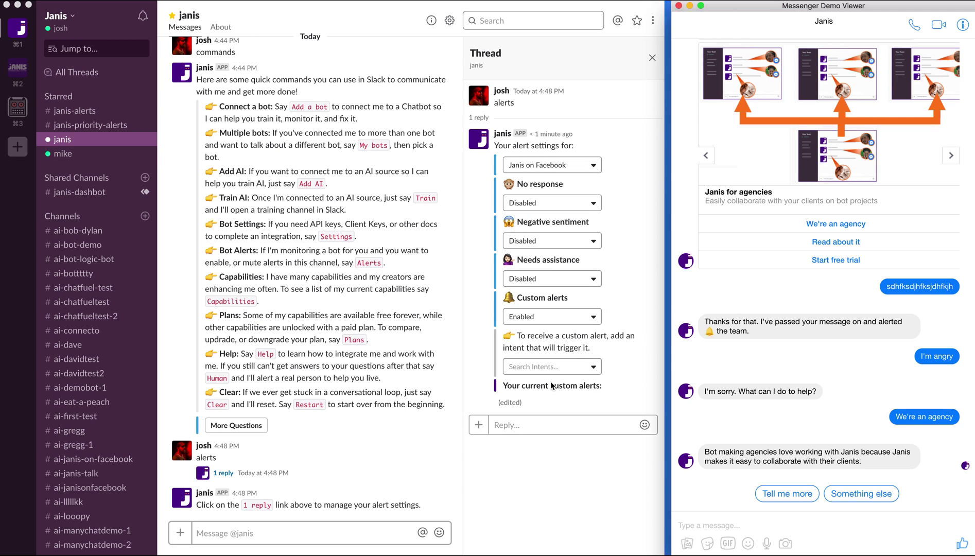
Step: Add Agencies as a custom alert intent and switch to #janis-alerts
left_click(536, 368)
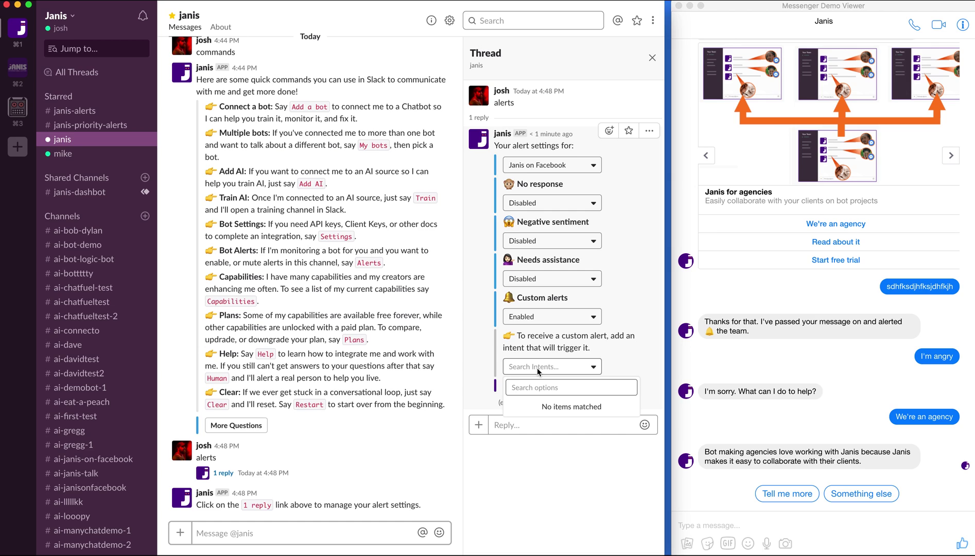
type("age")
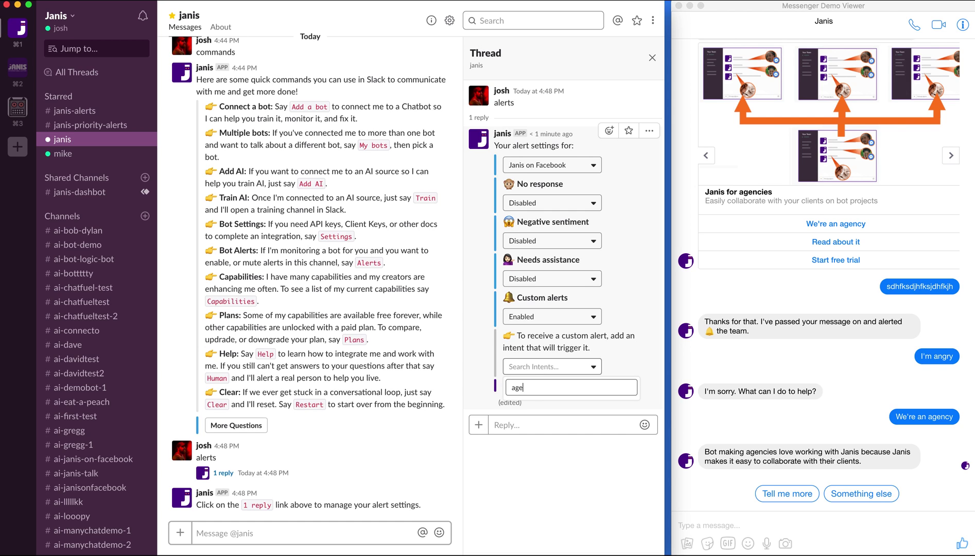
type("nc")
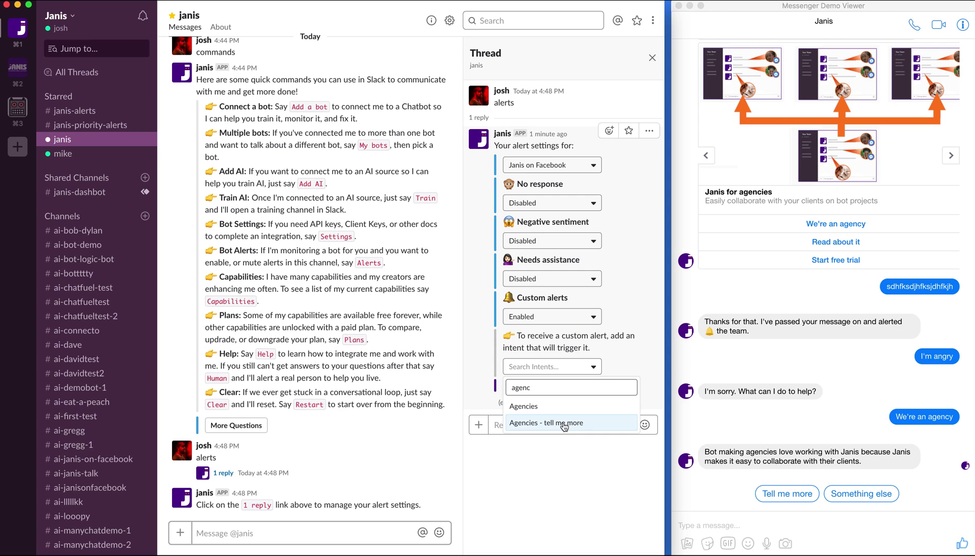
left_click(544, 409)
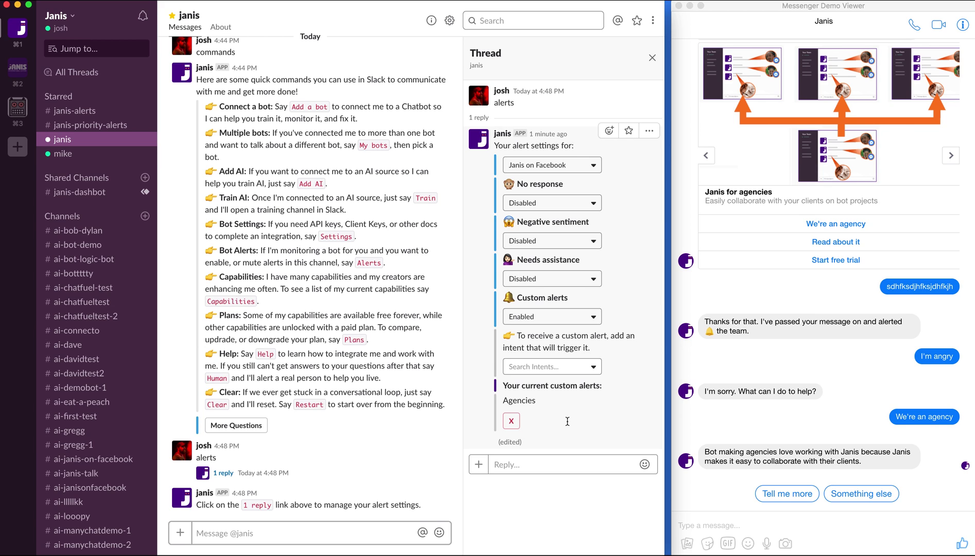
key("alt+Up")
key("alt+Up")
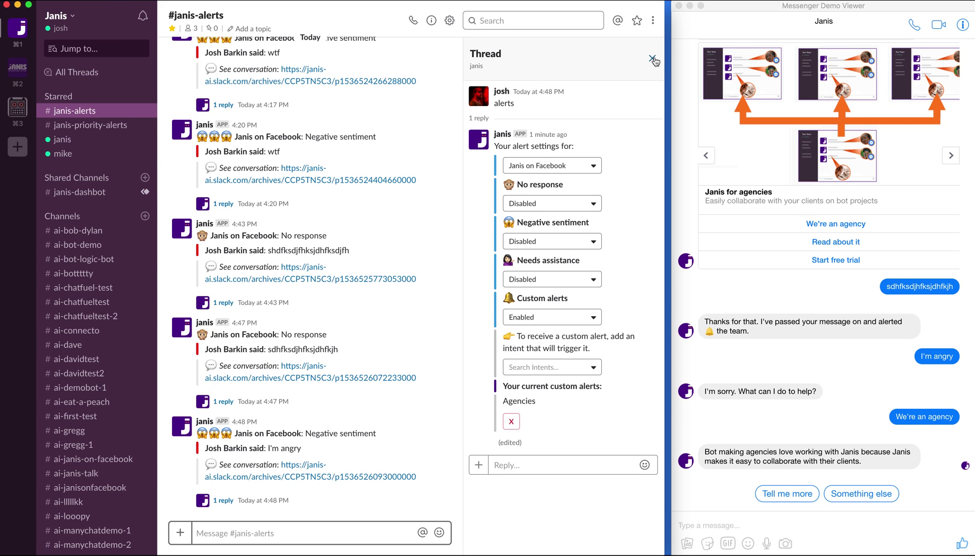
Step: Close the settings thread and reply "We're an agency" in Messenger to trigger the alert
left_click(652, 58)
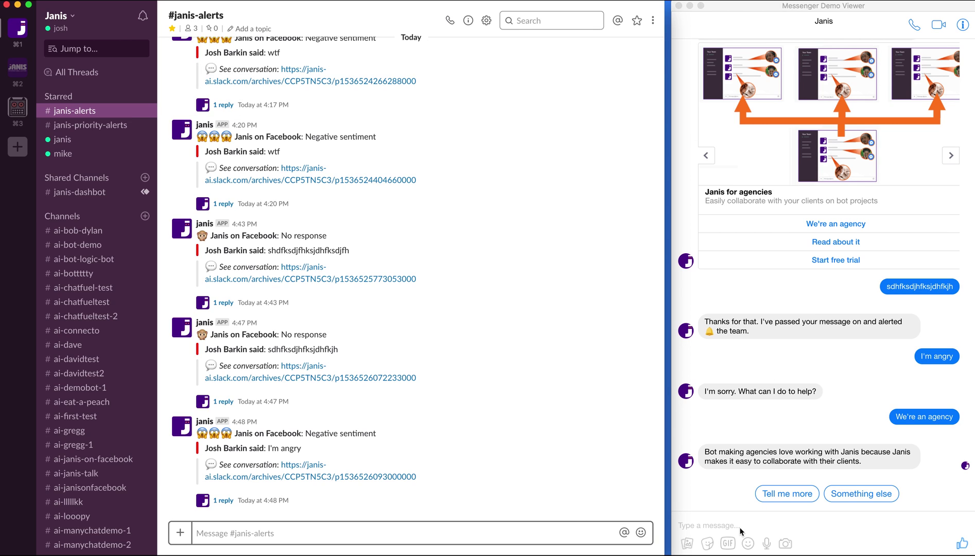
left_click(772, 223)
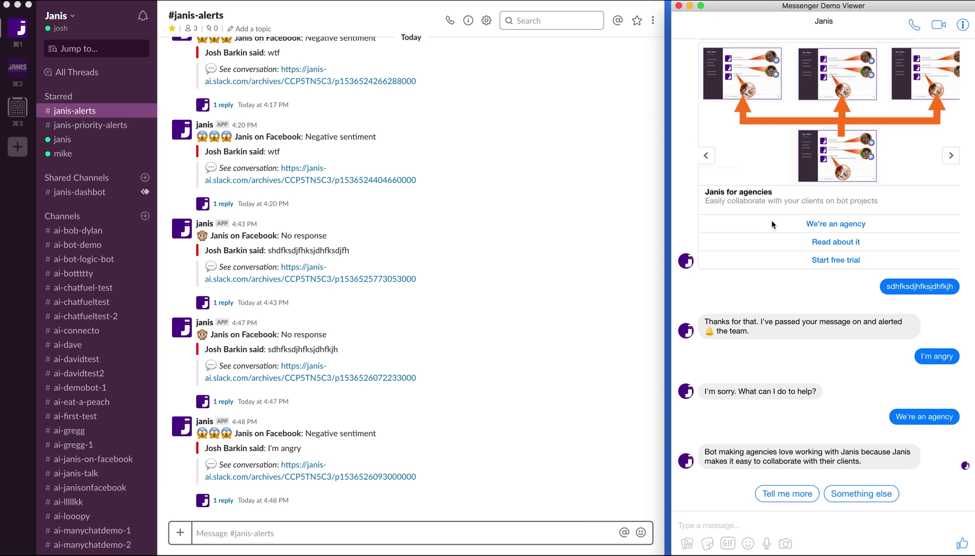
left_click(830, 228)
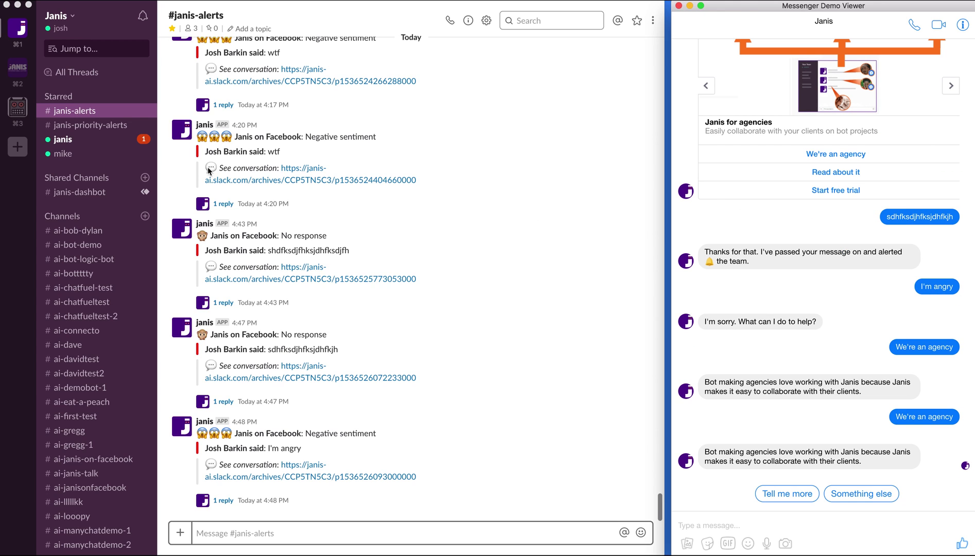
Step: Join the linked customer conversation channel from the janis DM, then view #janis-priority-alerts
left_click(71, 142)
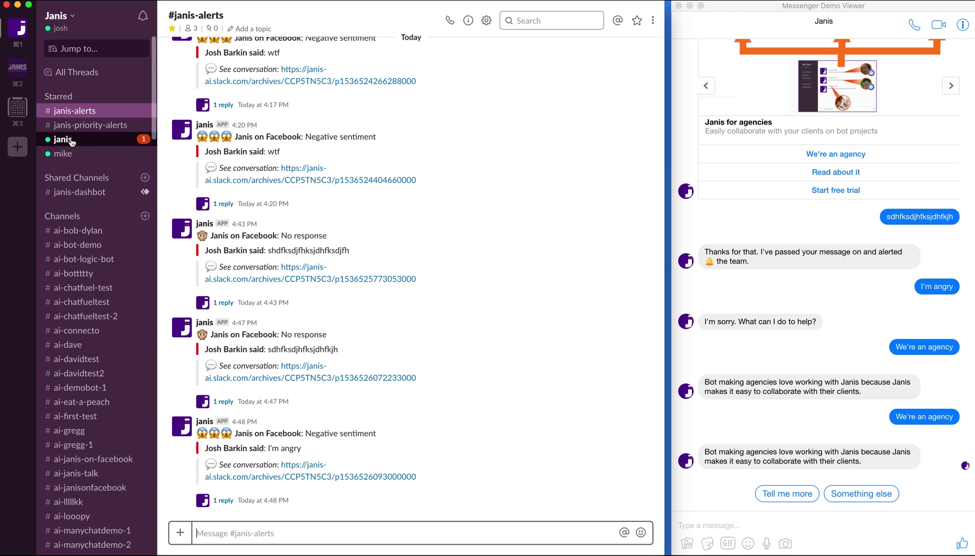
left_click(71, 143)
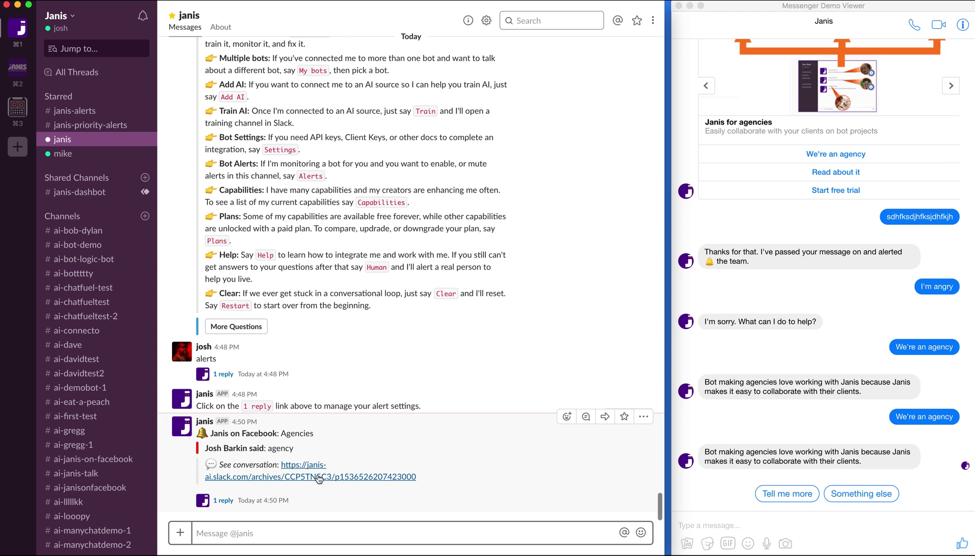
left_click(319, 479)
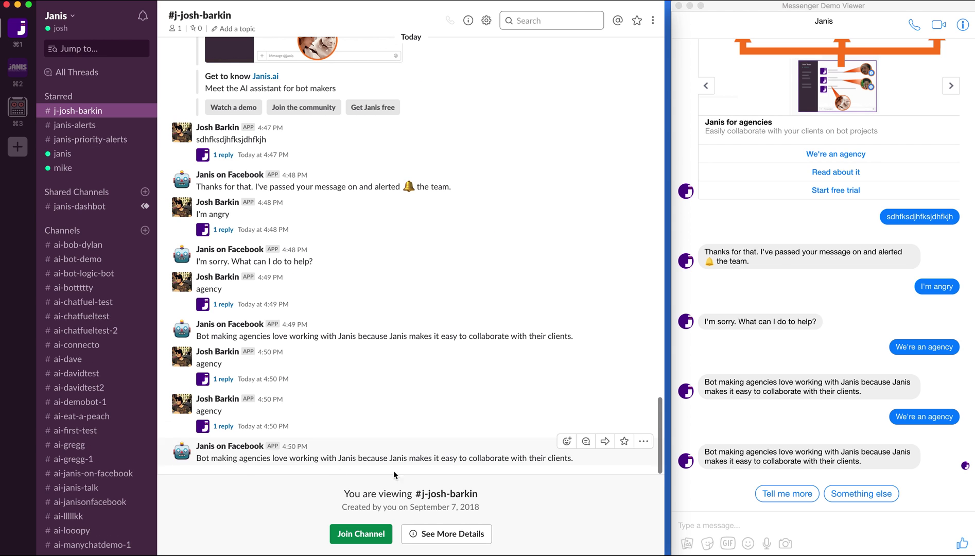
left_click(368, 535)
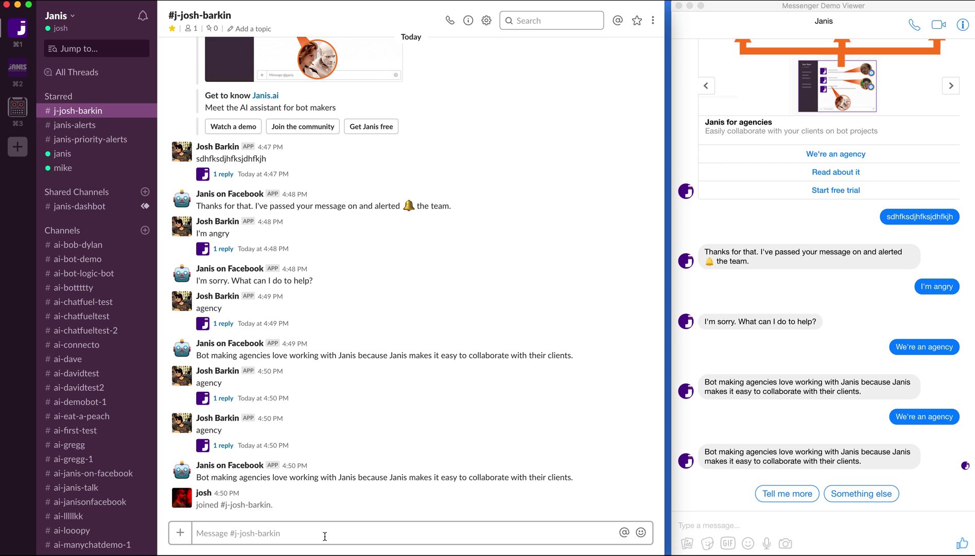
left_click(98, 143)
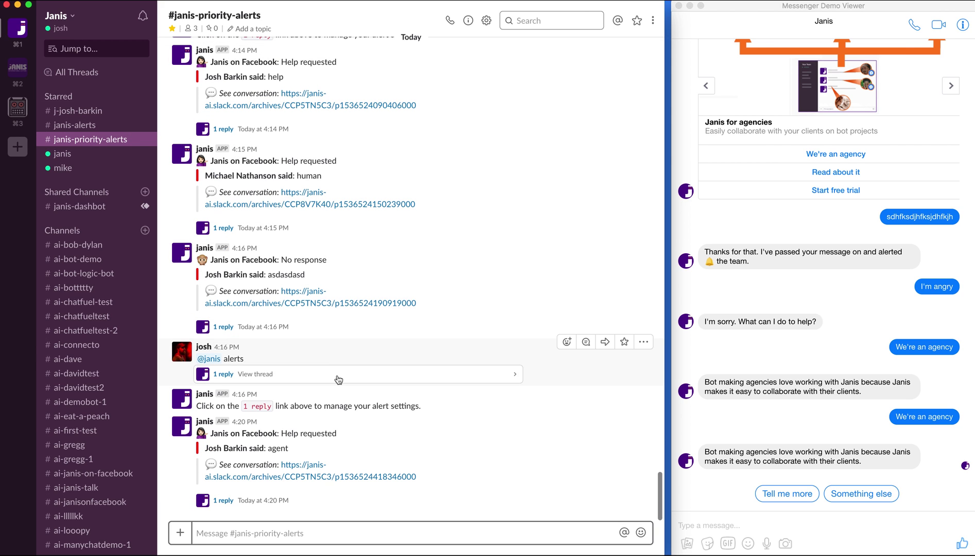
Step: Send "help" from Messenger and check the Help requested alert in #janis-priority-alerts
left_click(787, 530)
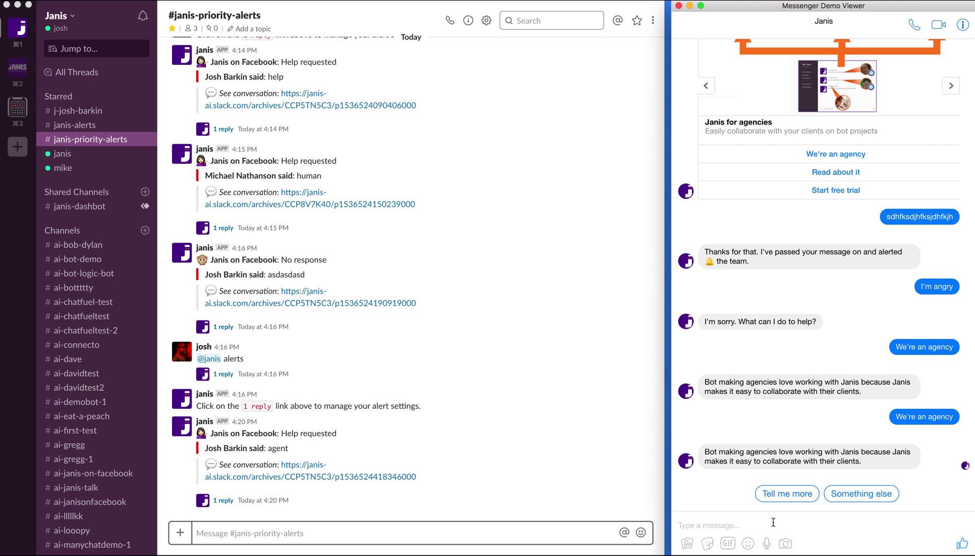
type("help")
key("Return")
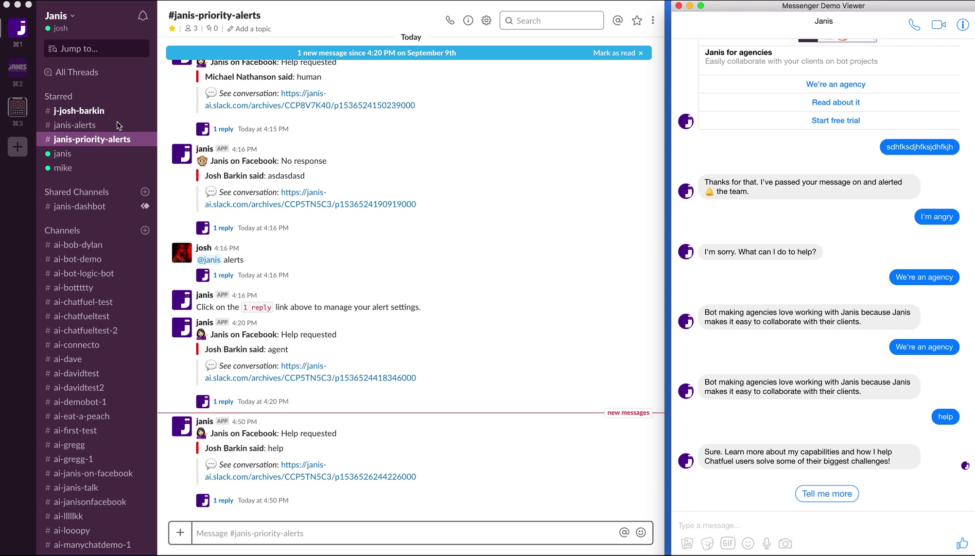
left_click(86, 144)
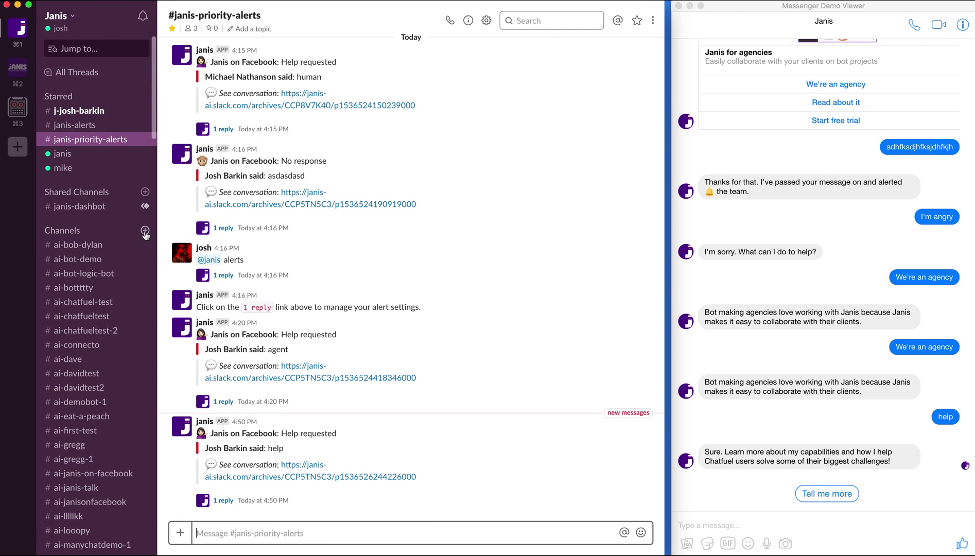
Step: Create the channel #a-bot-project and star it
left_click(145, 231)
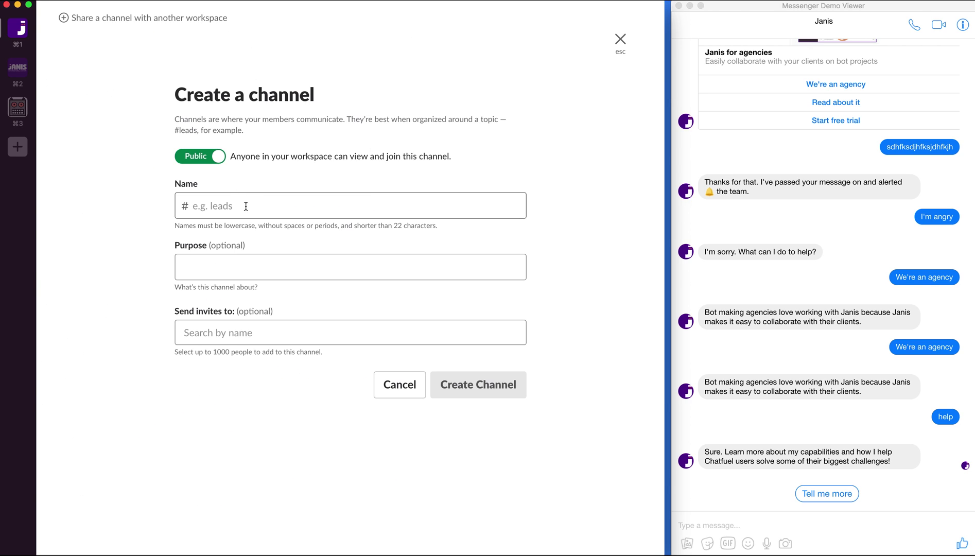
type("a-bot-project")
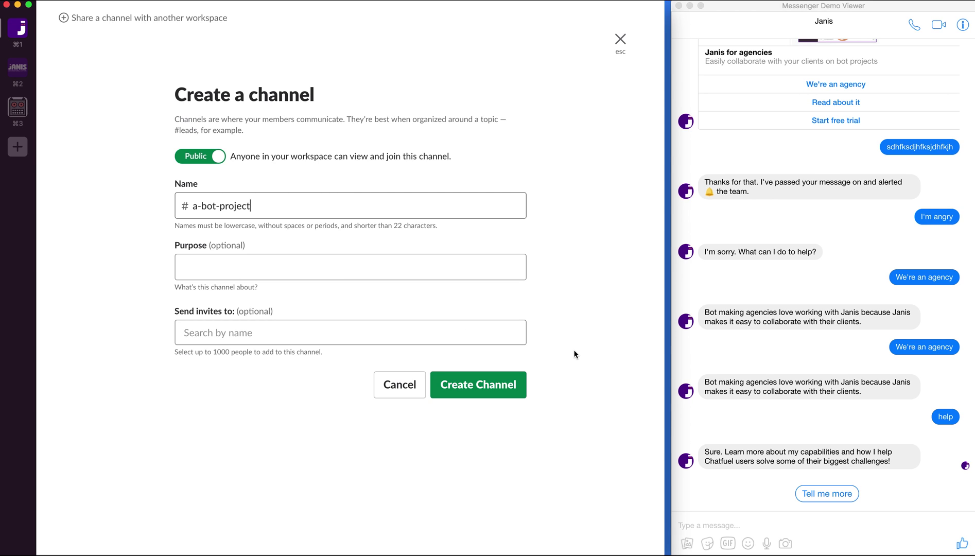
left_click(480, 386)
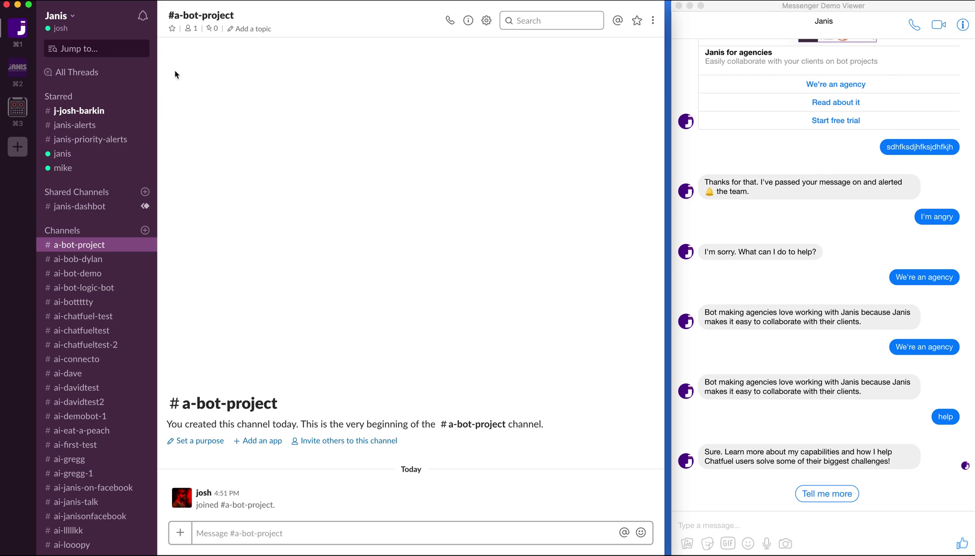
left_click(172, 28)
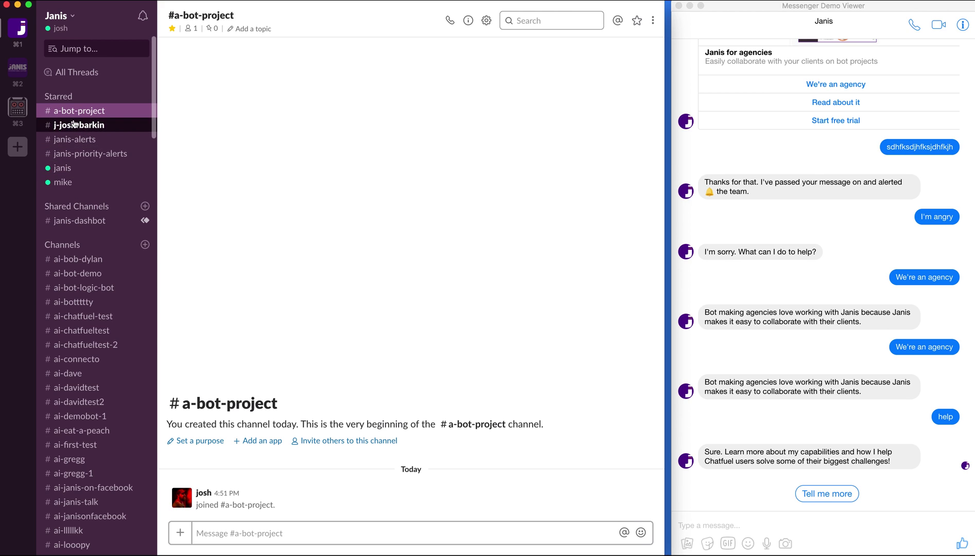
left_click(245, 530)
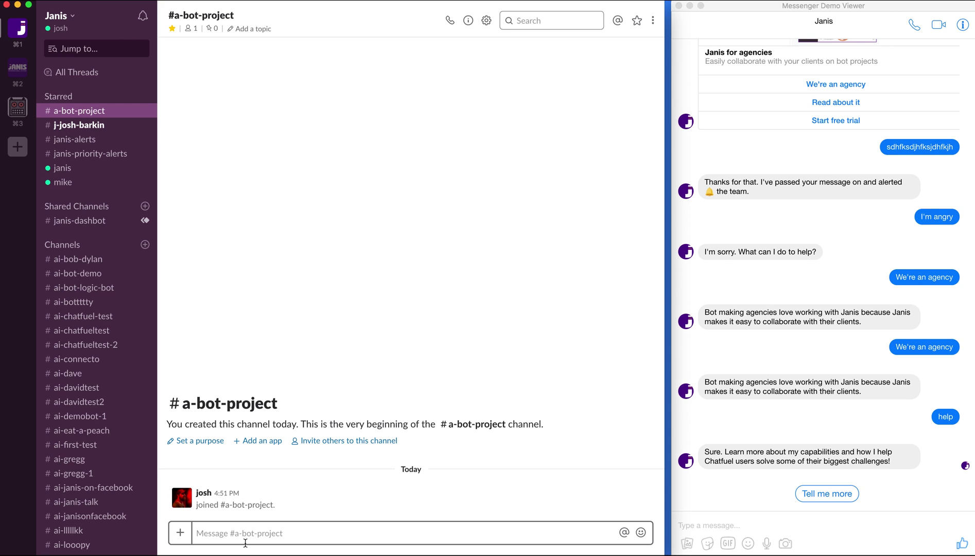
type("@m")
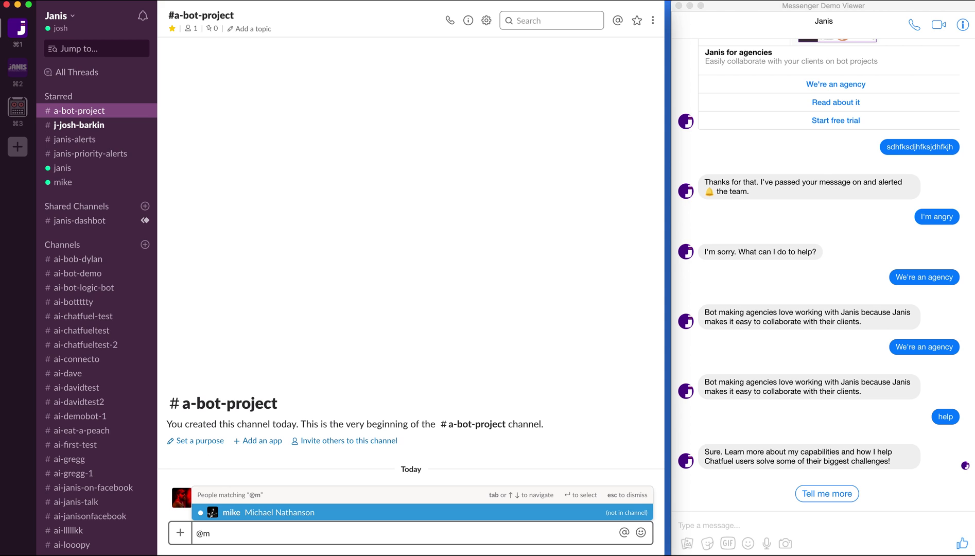
key("Return")
key("Return")
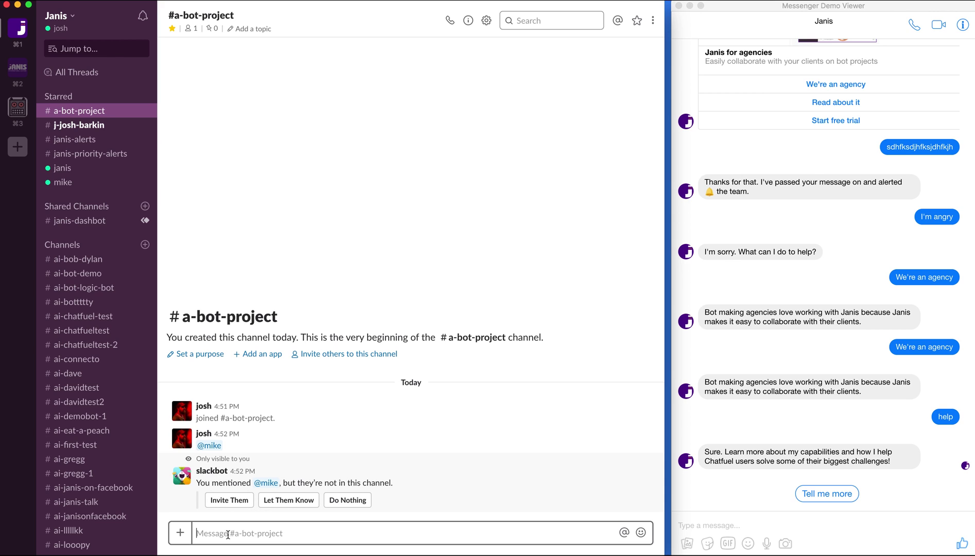
type("/invite")
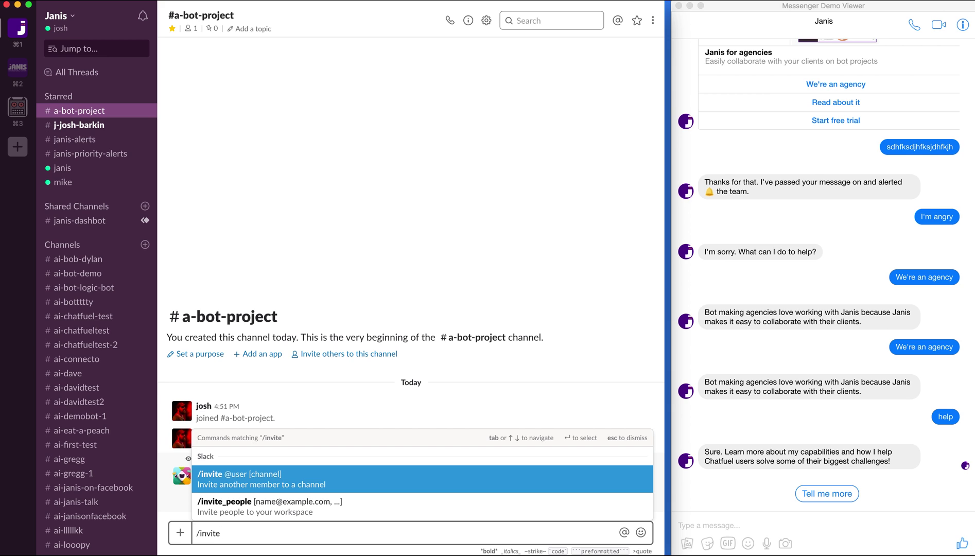
key("BackSpace")
key("BackSpace")
key("BackSpace")
key("BackSpace")
key("BackSpace")
key("BackSpace")
key("BackSpace")
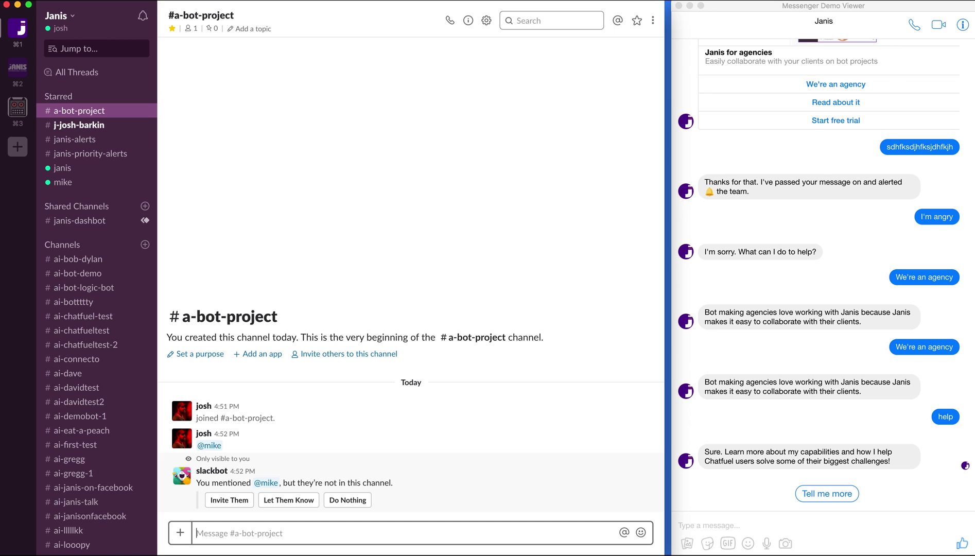
type("@")
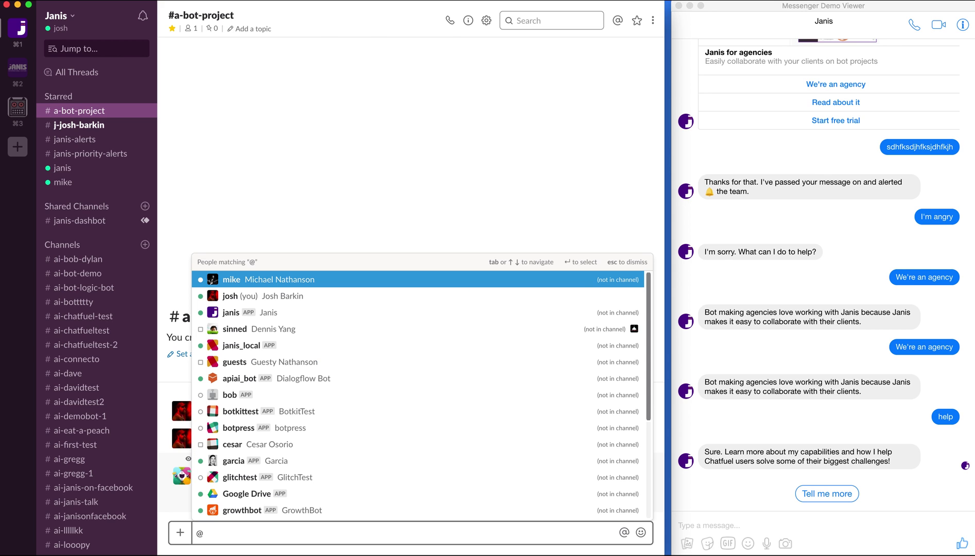
type("j")
key("Return")
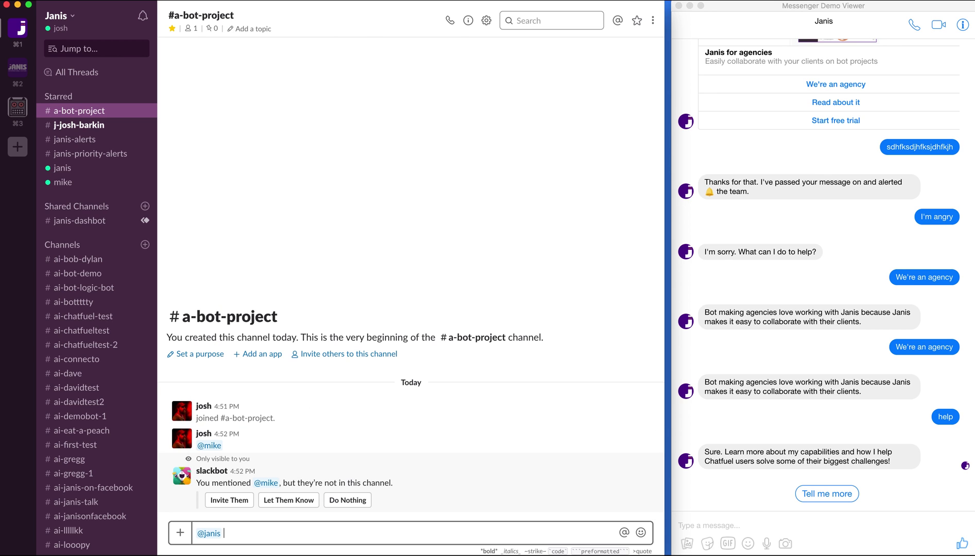
key("Return")
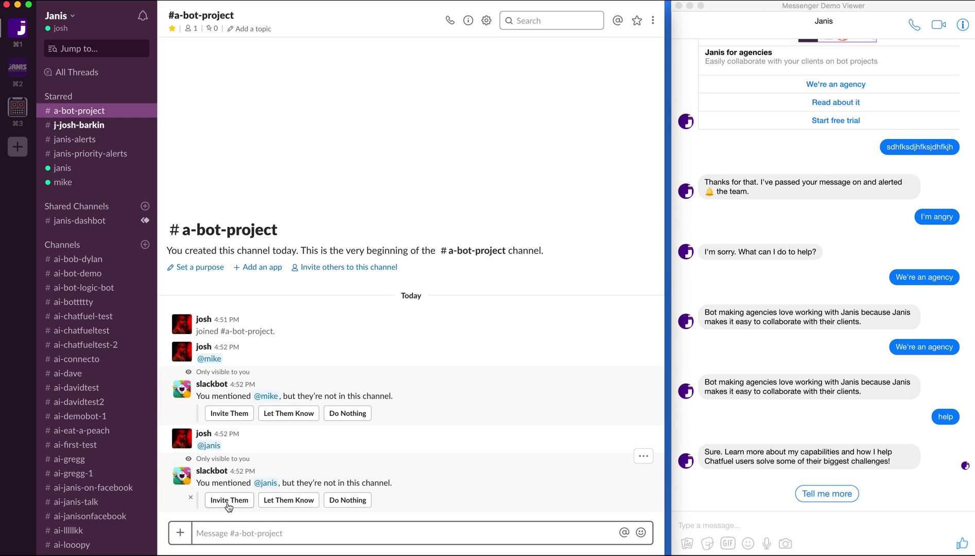
left_click(228, 500)
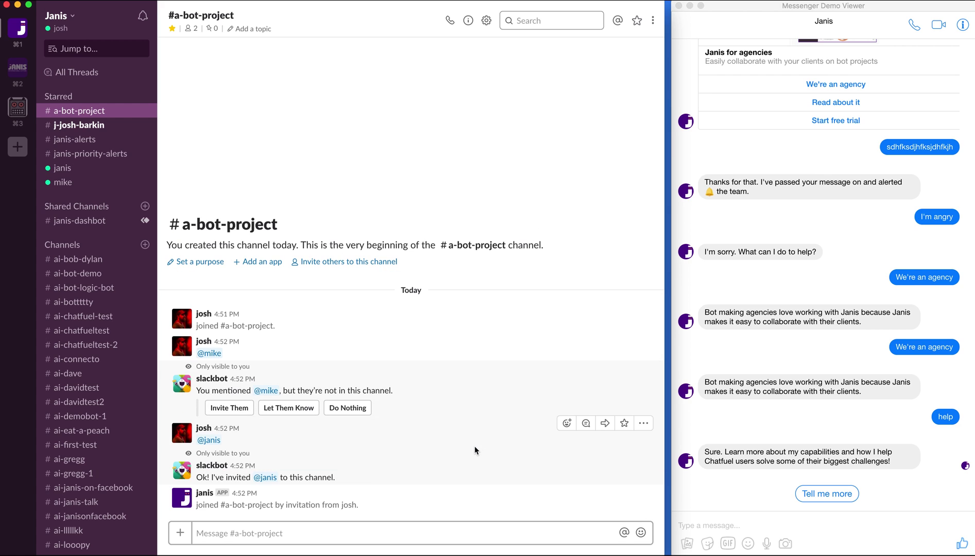
type("hi")
key("Return")
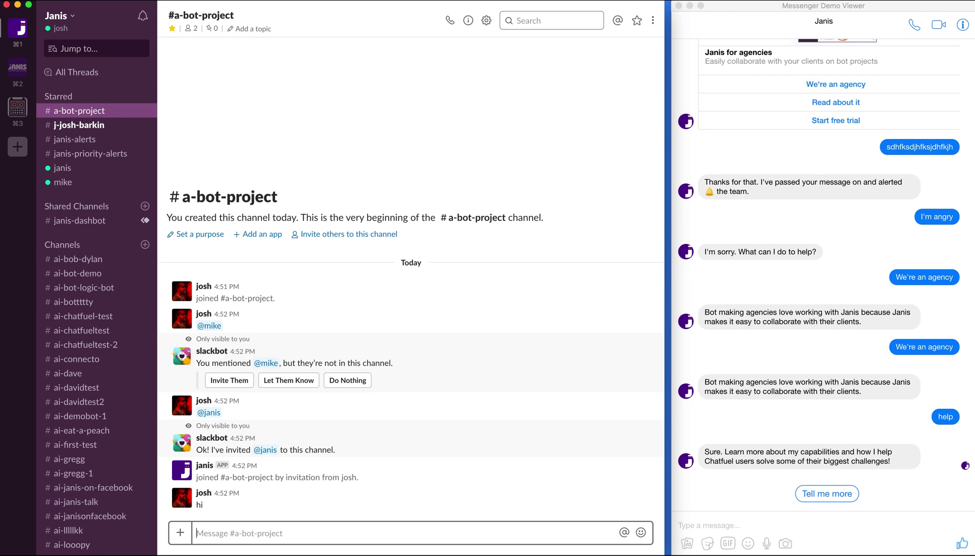
type("@j")
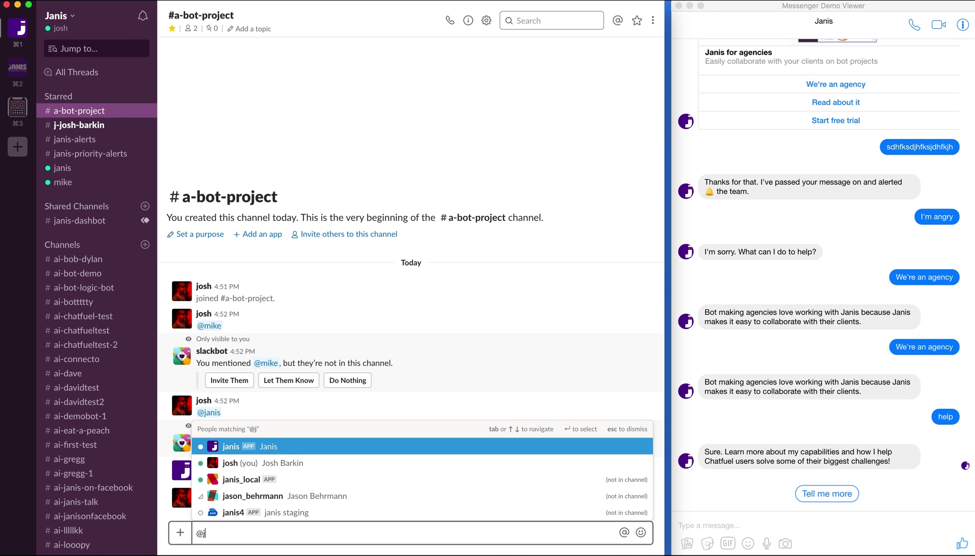
key("Return")
type("Hi")
key("Return")
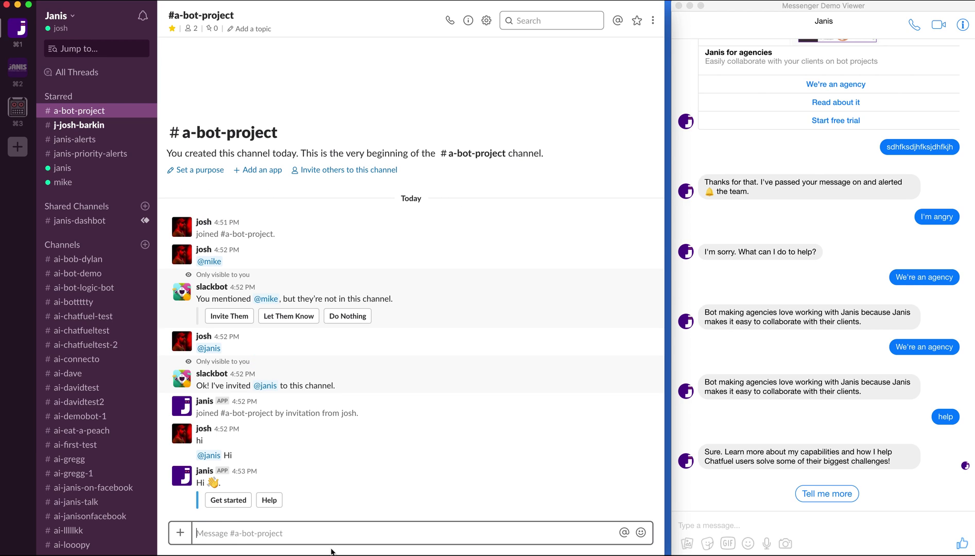
type("@j")
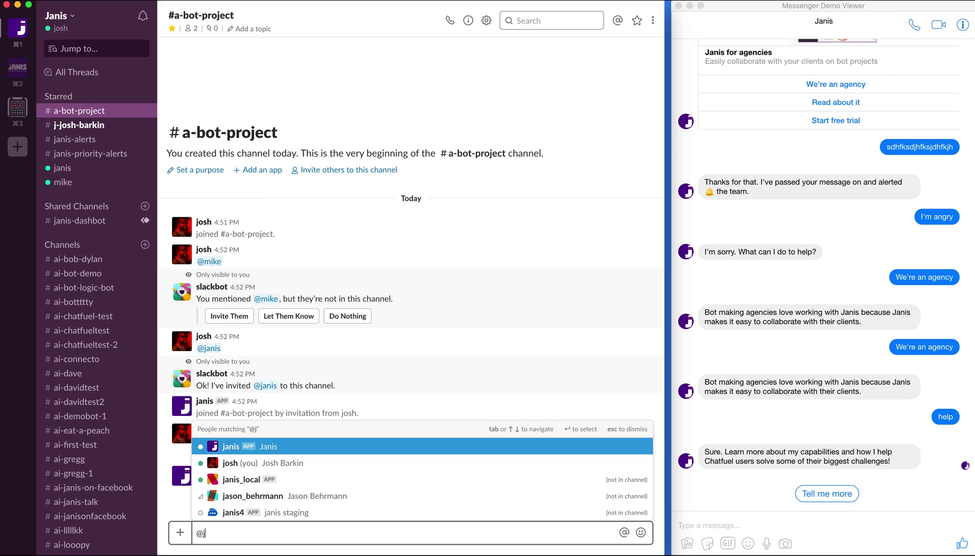
key("Return")
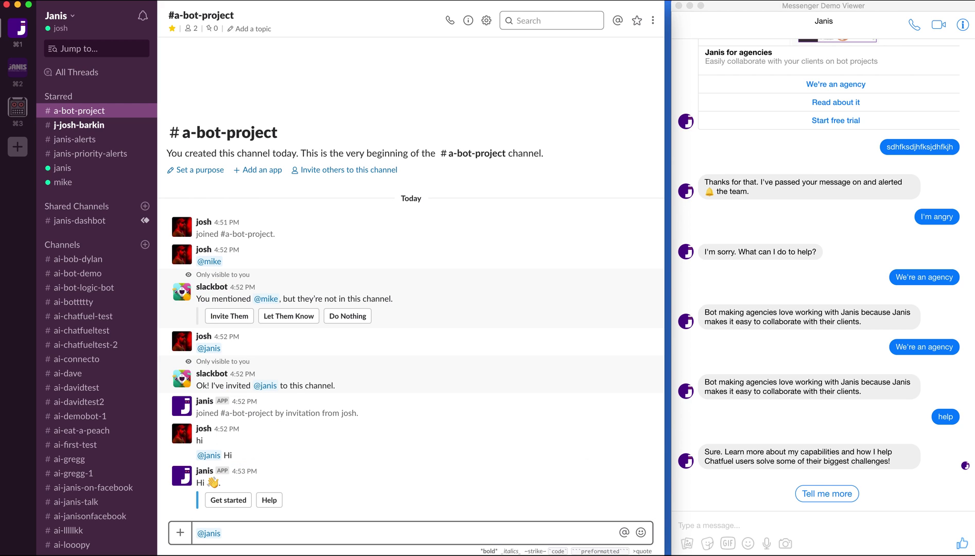
type("alerts")
key("Return")
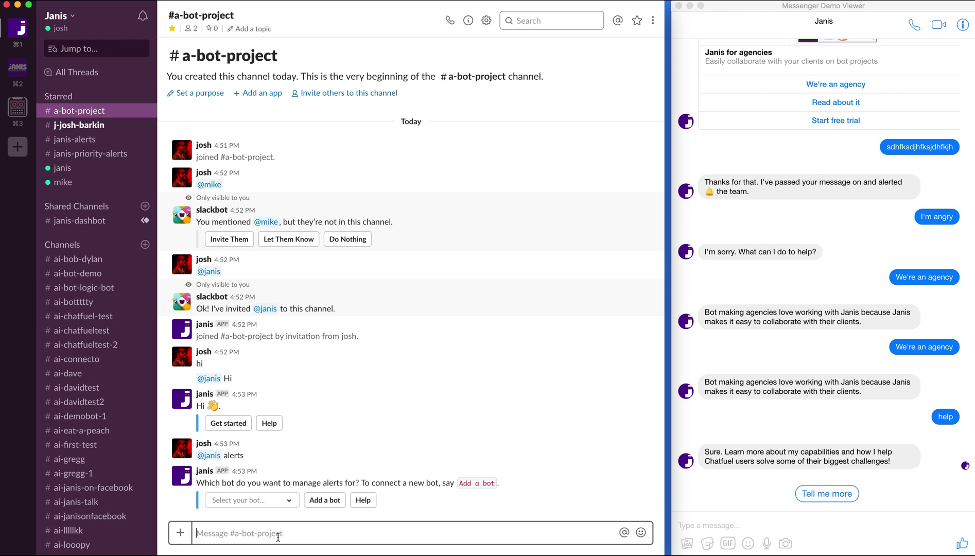
type("@j")
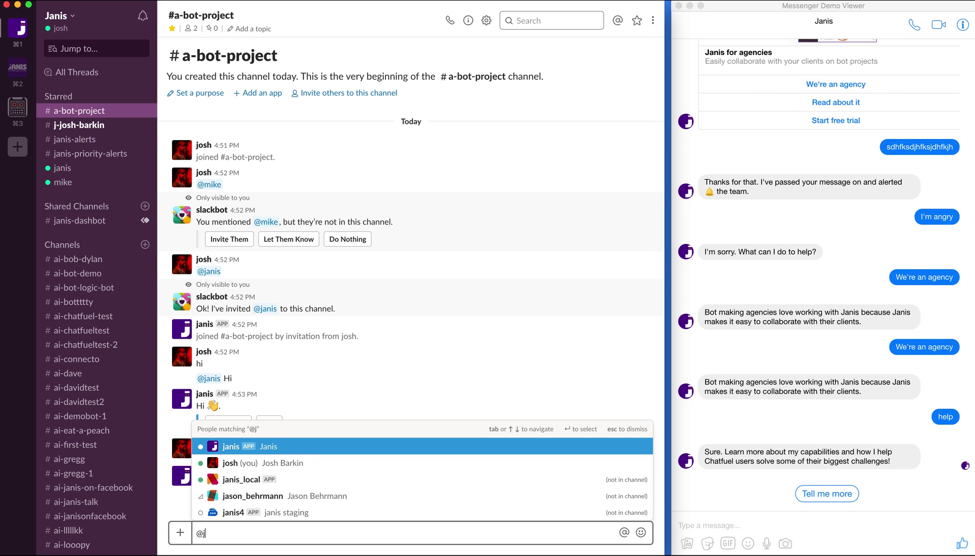
key("Return")
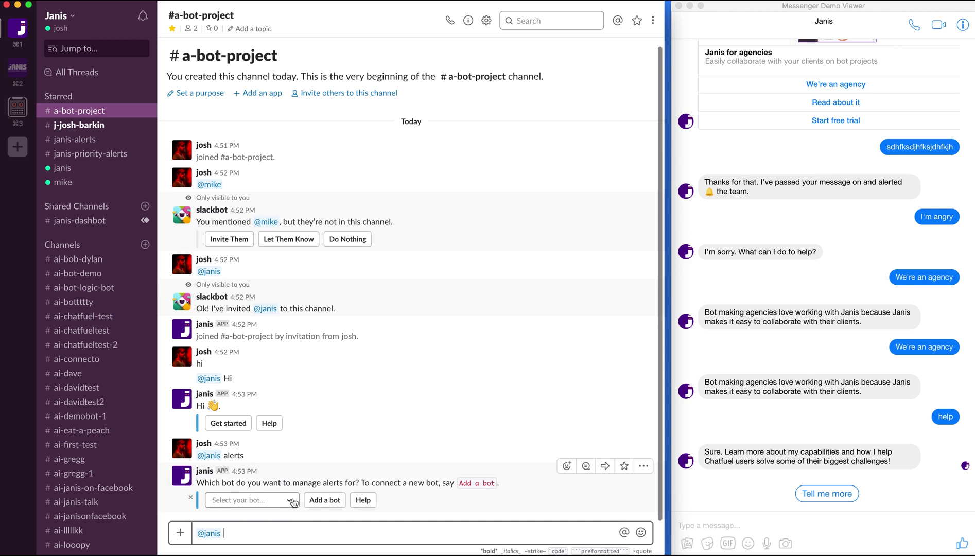
type("Janis on Facebook")
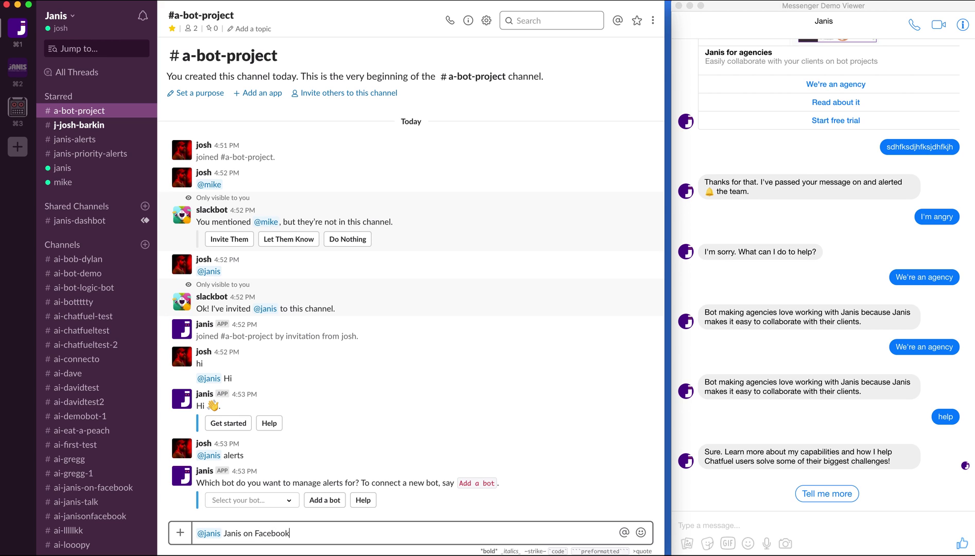
key("Return")
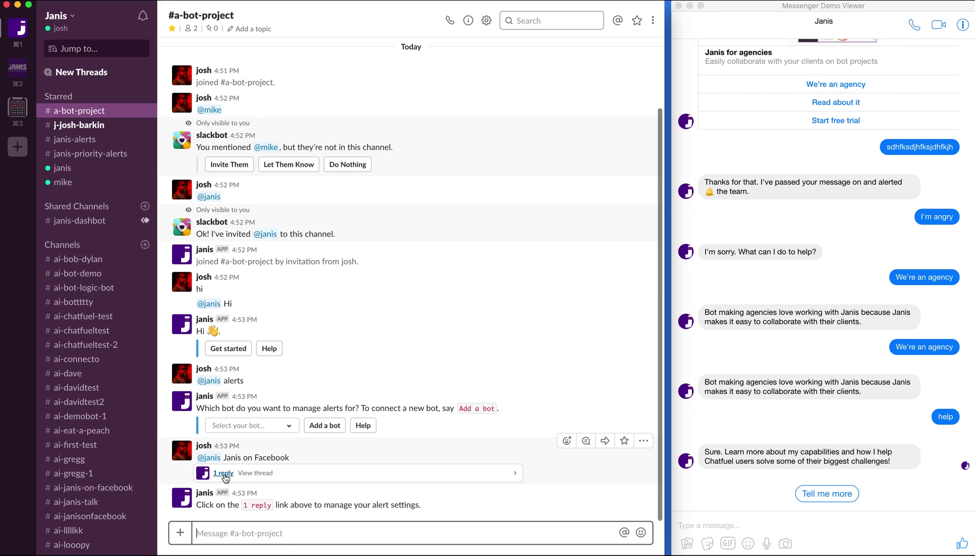
Step: Look over the alert settings thread and the Messenger chat, then return to #a-bot-project
left_click(224, 473)
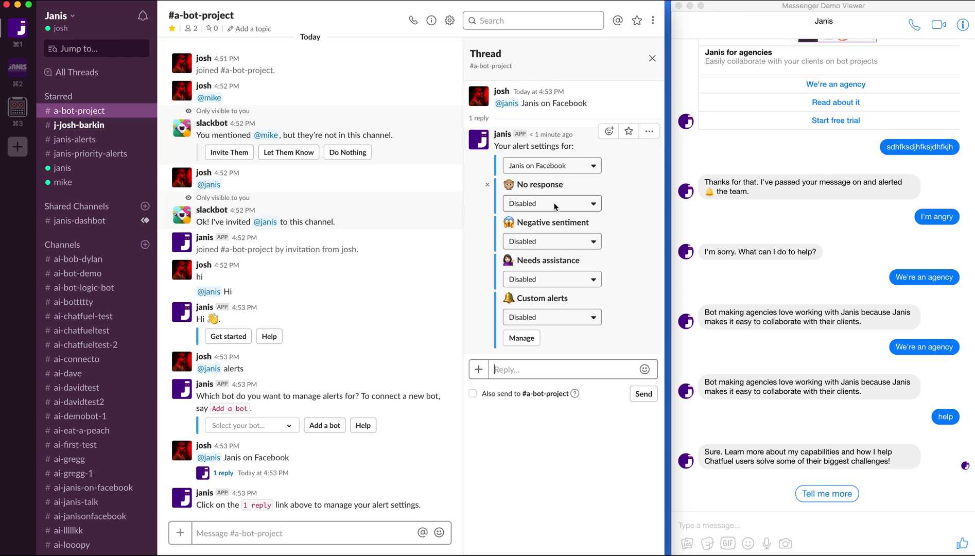
left_click(652, 59)
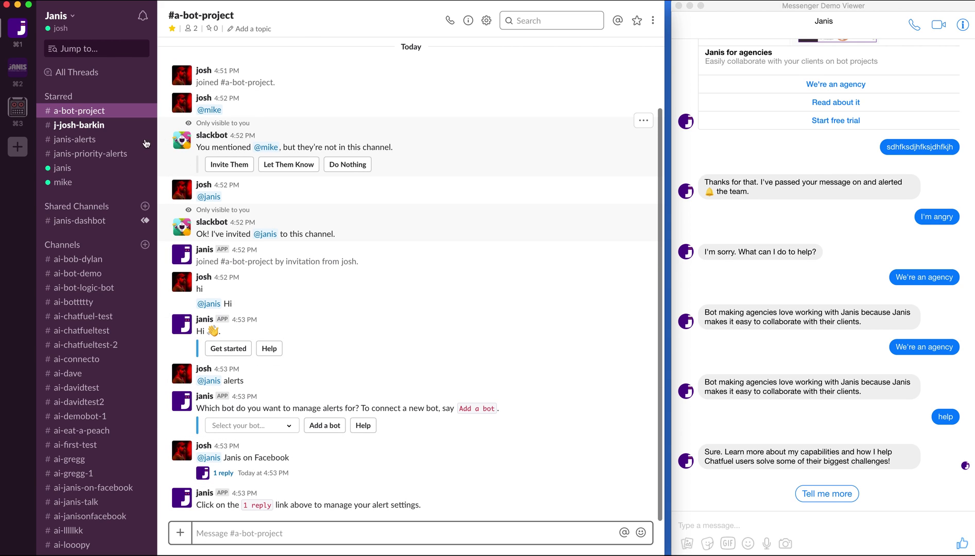
left_click(723, 530)
scroll(823, 196, "up", 3)
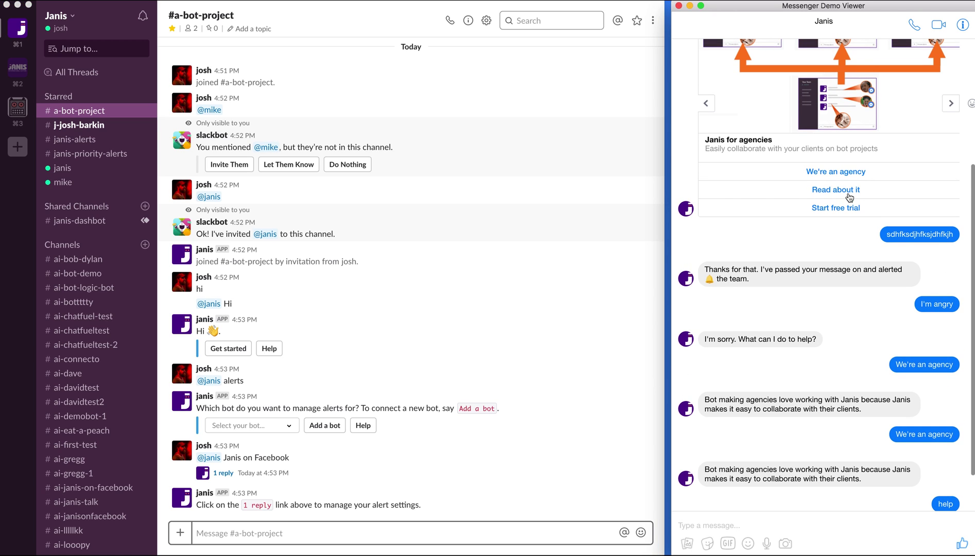
mouse_move(921, 230)
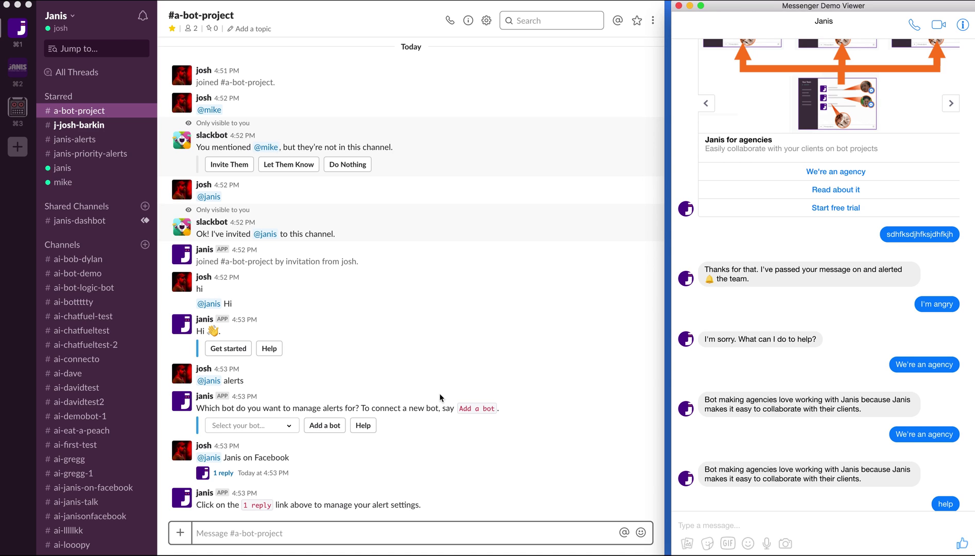
left_click(462, 508)
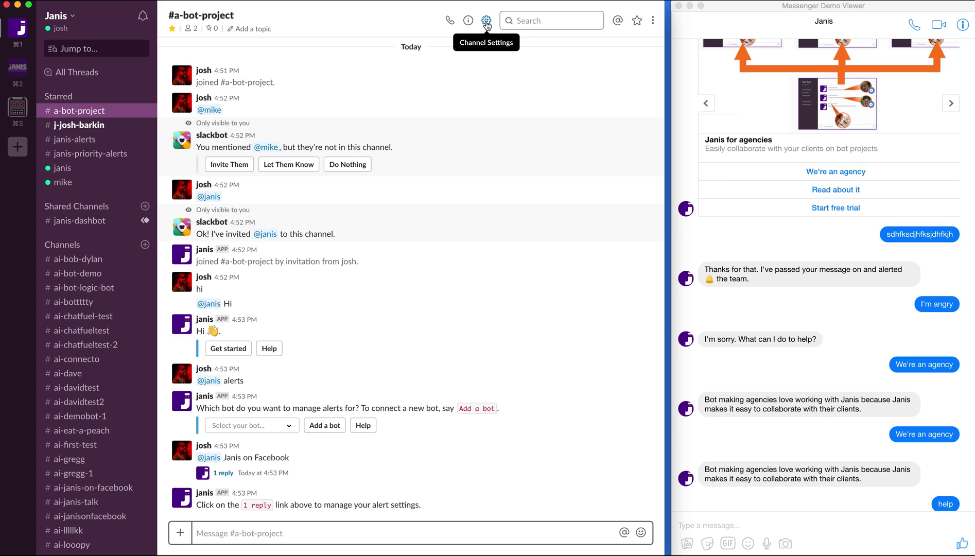
Step: Set #a-bot-project's Desktop and Mobile notification preferences to All new messages
left_click(486, 23)
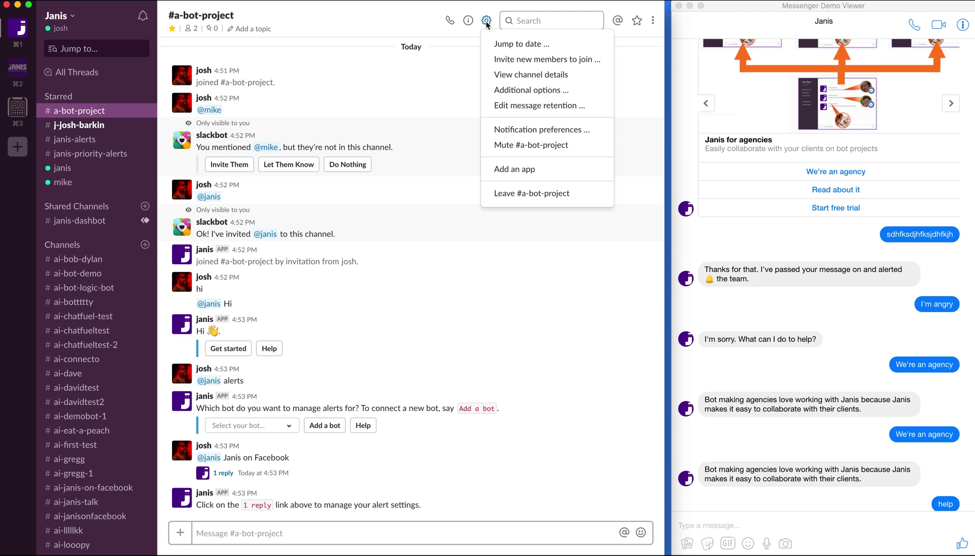
left_click(541, 130)
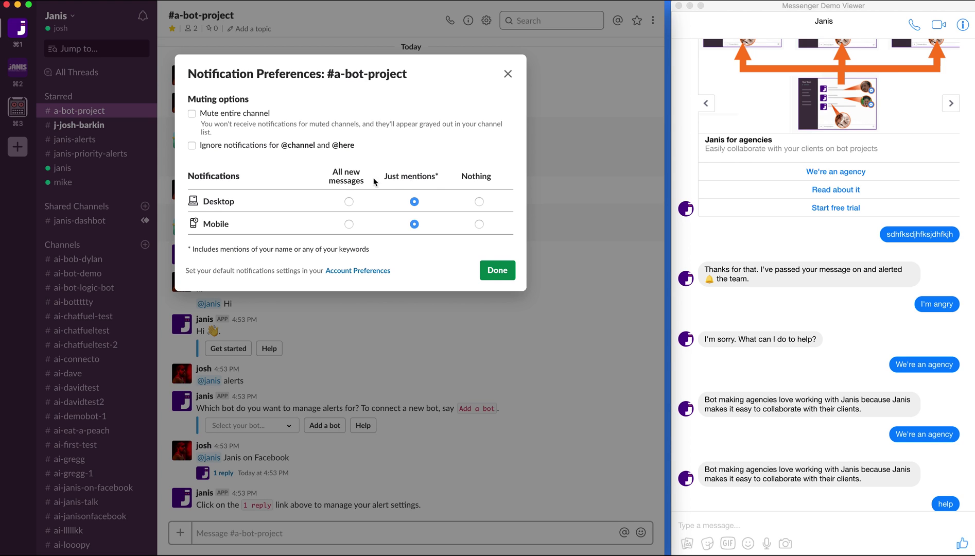
left_click(348, 203)
left_click(348, 224)
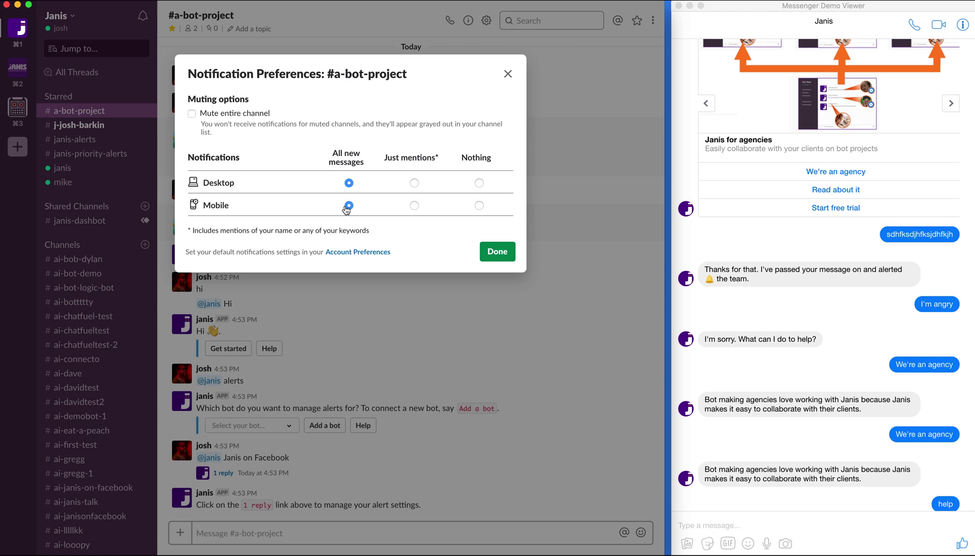
left_click(505, 255)
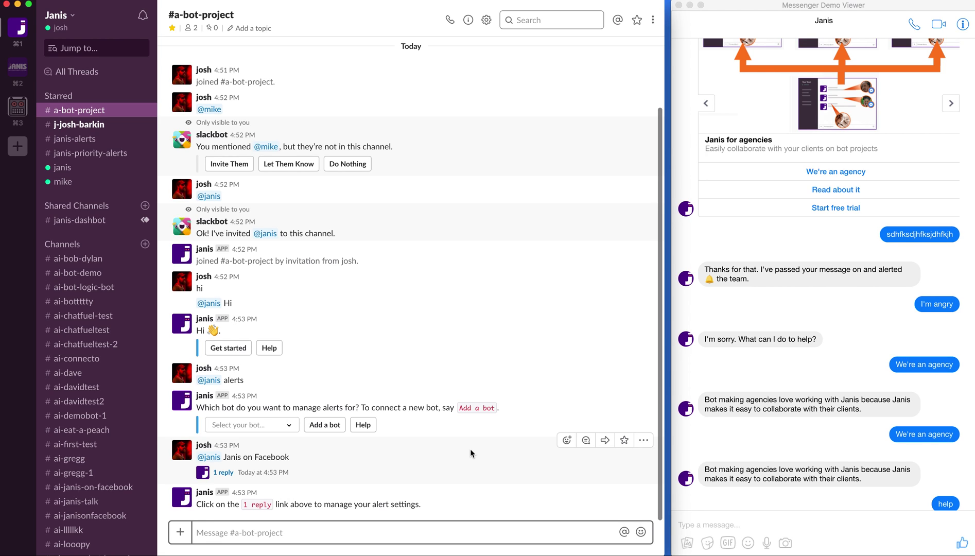
Step: Bring up Dialogflow and review the Alert-for-Josh intent's training phrases
key("super+Tab")
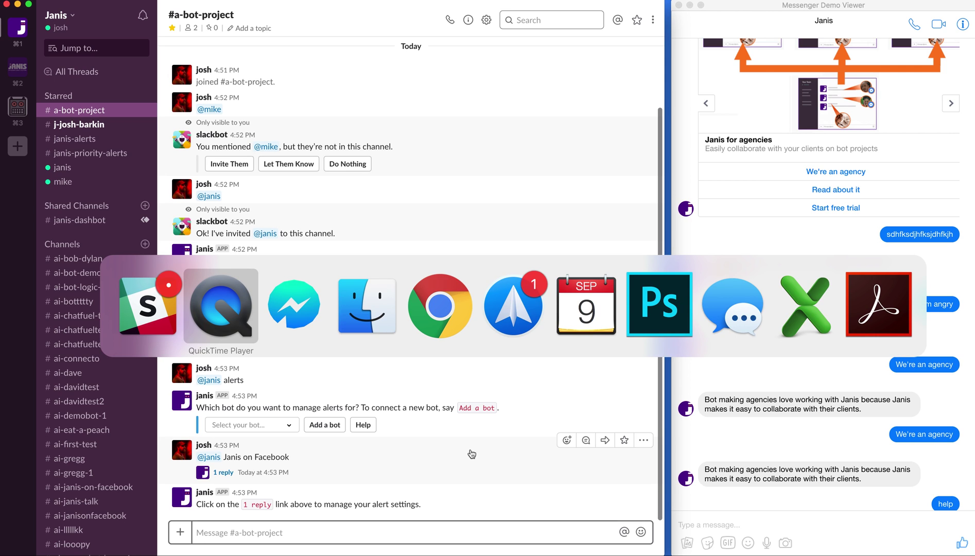
key("super+Tab")
key("super+Tab")
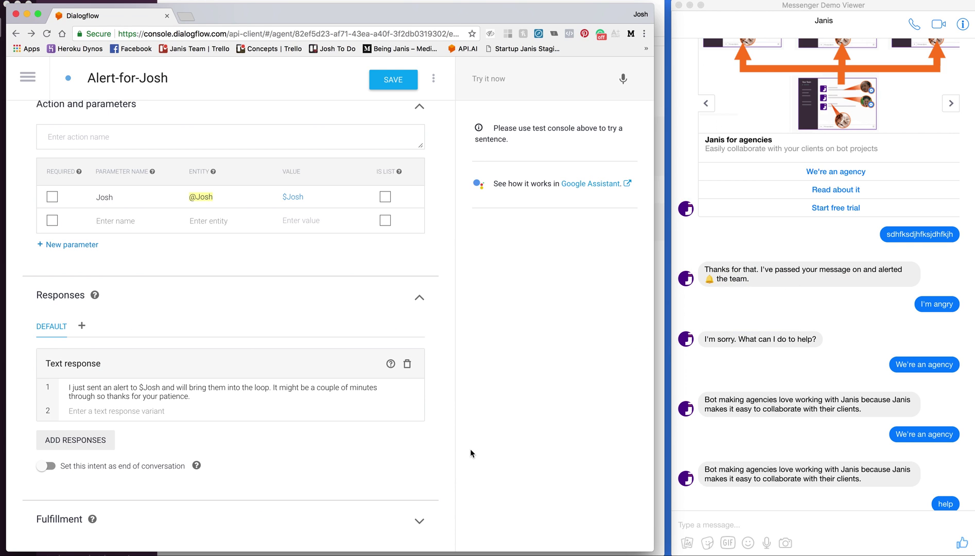
scroll(242, 339, "up", 10)
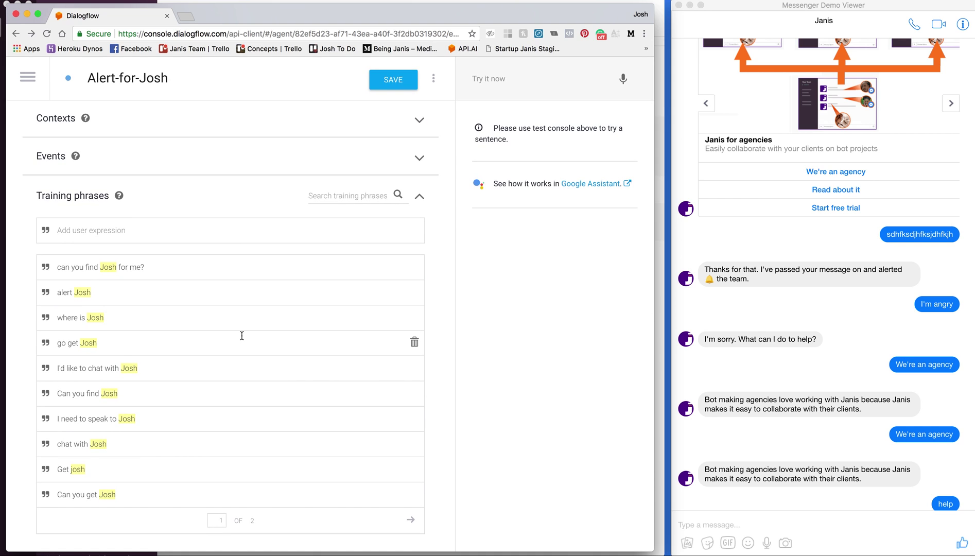
scroll(242, 336, "down", 5)
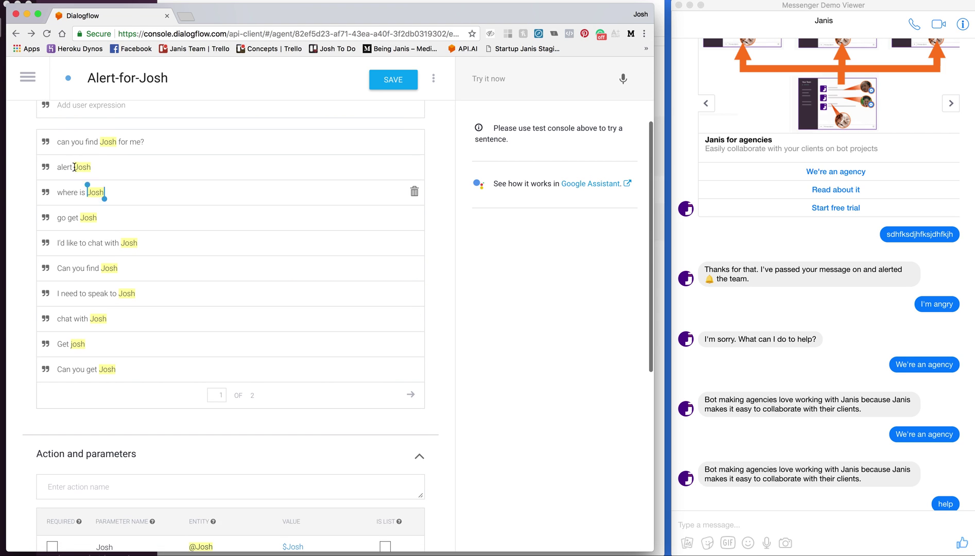
double_click(81, 167)
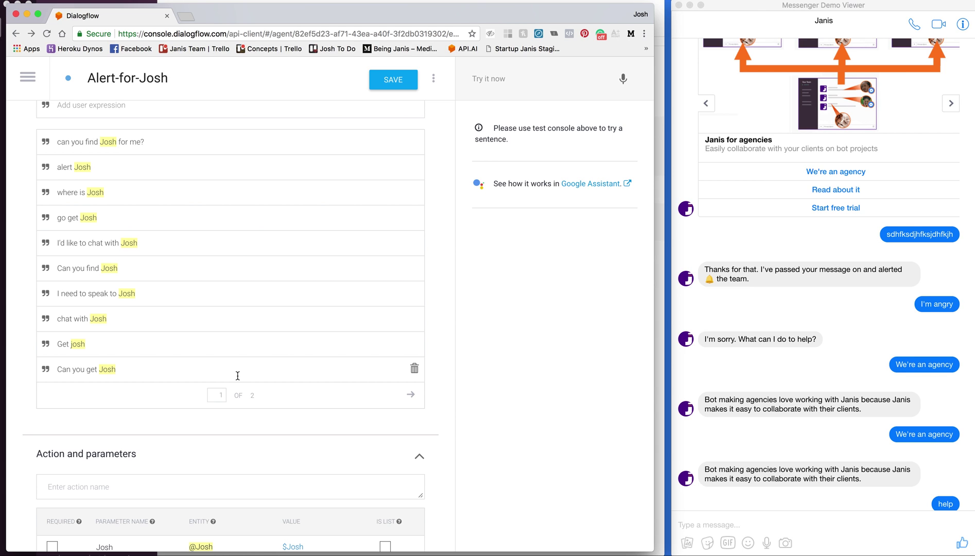
scroll(237, 375, "down", 5)
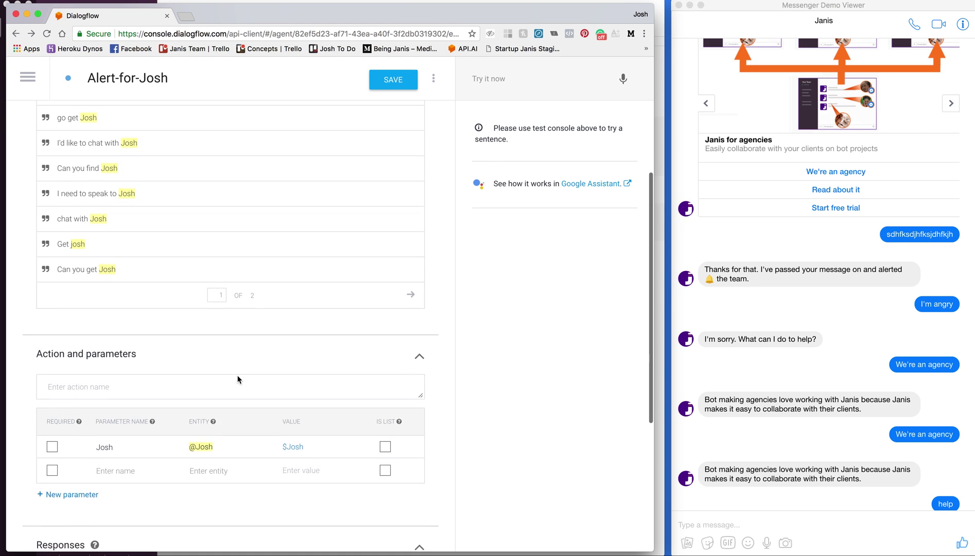
scroll(237, 379, "down", 2)
scroll(237, 379, "up", 3)
scroll(237, 379, "down", 1)
scroll(238, 380, "down", 3)
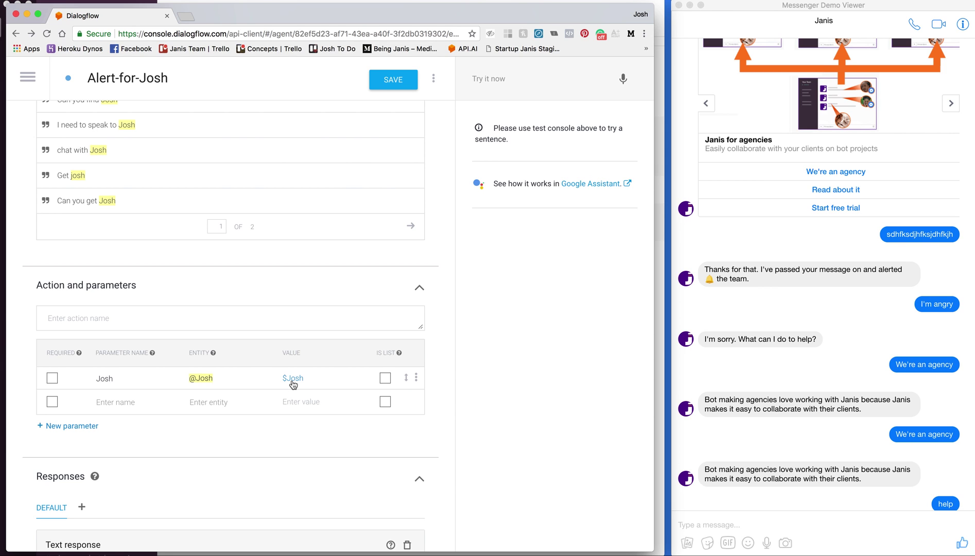
scroll(308, 466, "down", 8)
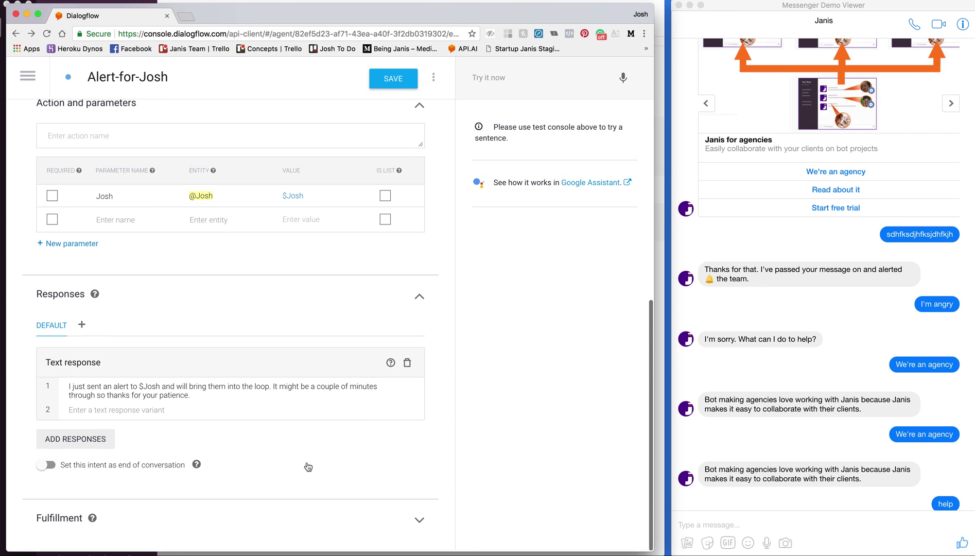
left_click(69, 387)
Step: Send 'Is Josh around' to the bot in Messenger, then return to Slack
key("super+Tab")
type("Is Josh around")
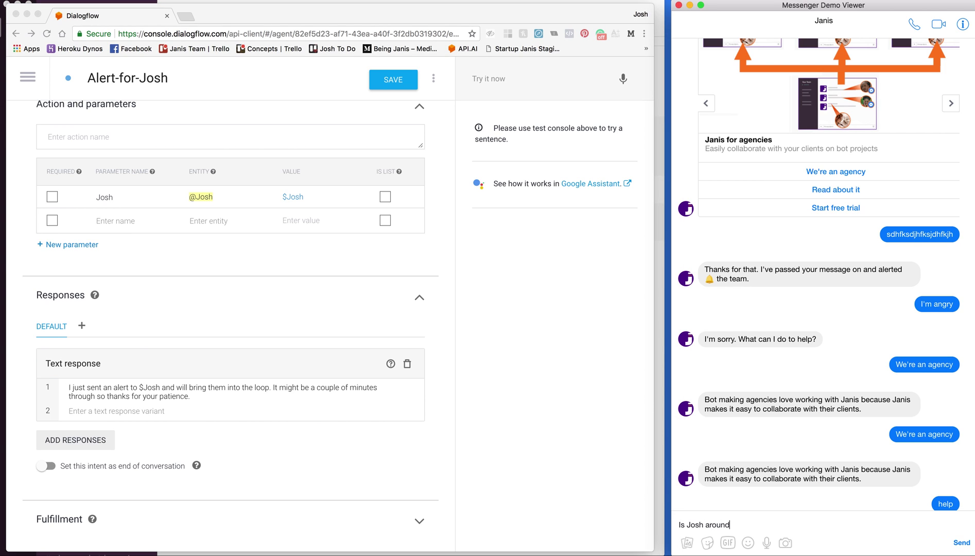
key("Return")
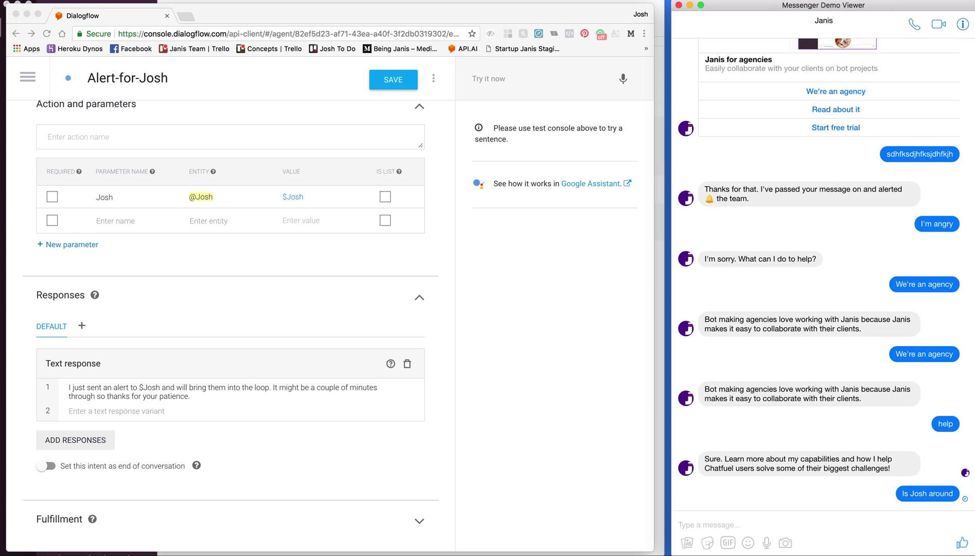
key("super+Tab")
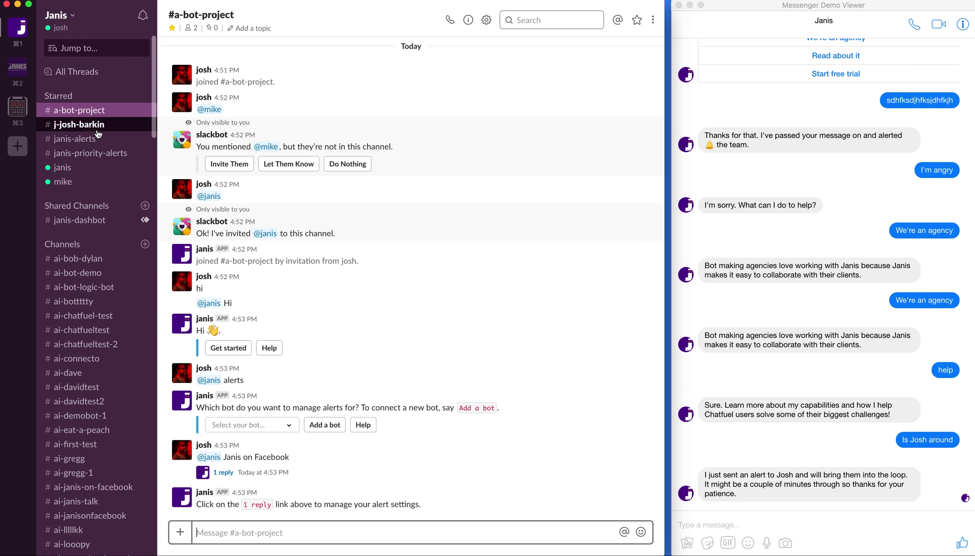
Step: Send 'alerts' to janis in a direct message and open the reply thread with alert settings
left_click(61, 168)
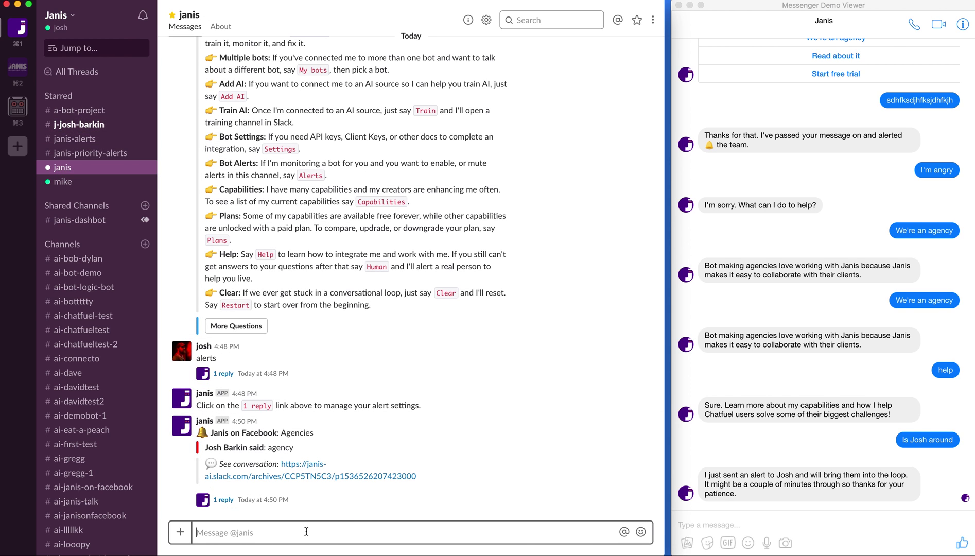
type("alerts")
key("Return")
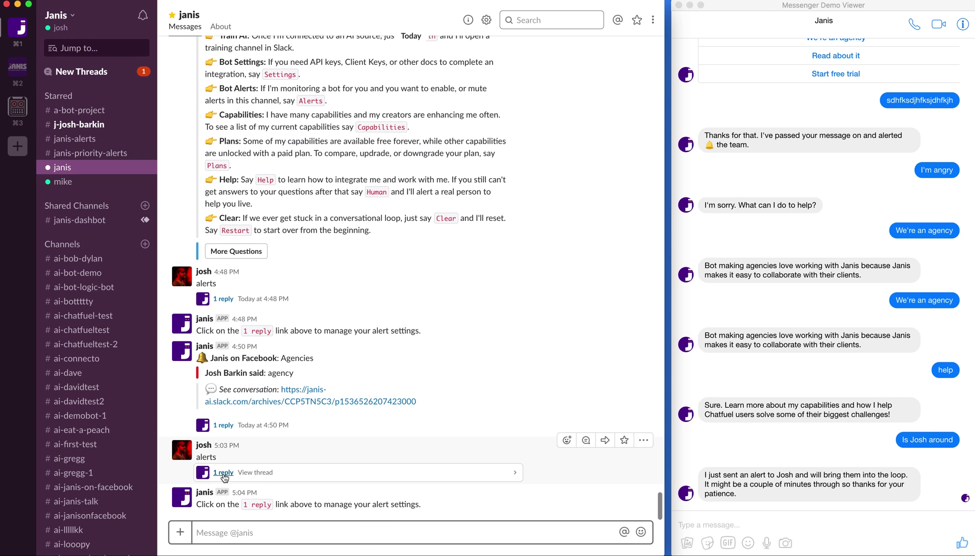
left_click(223, 472)
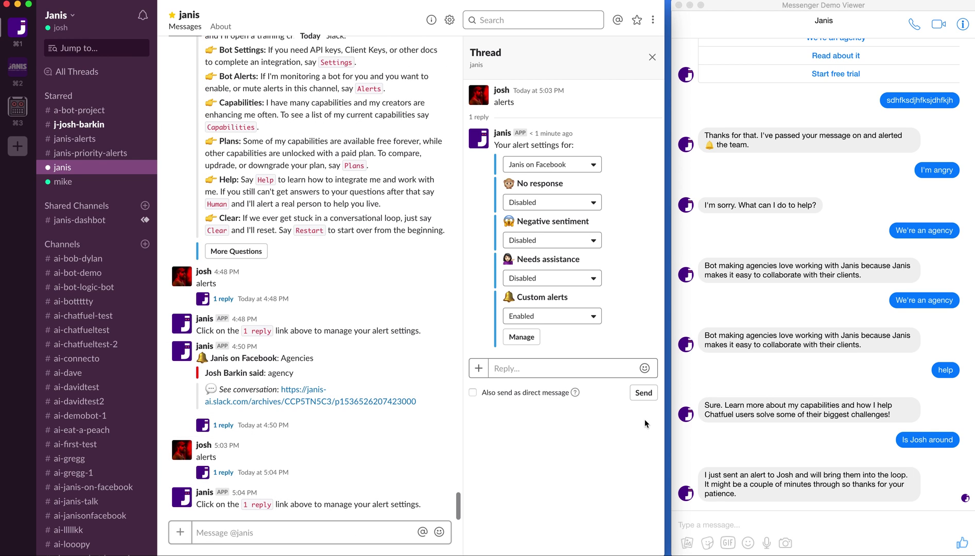
Step: Add Alert-for-Josh as a custom alert via the 'Josh' intent search, and draft 'Is Josh Around?' in Messenger
left_click(521, 337)
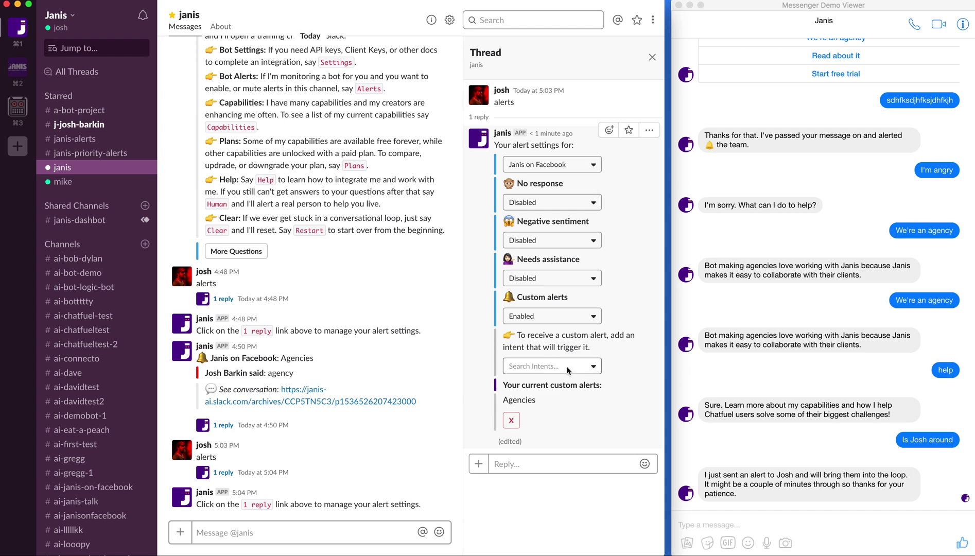
left_click(549, 367)
type("Josh")
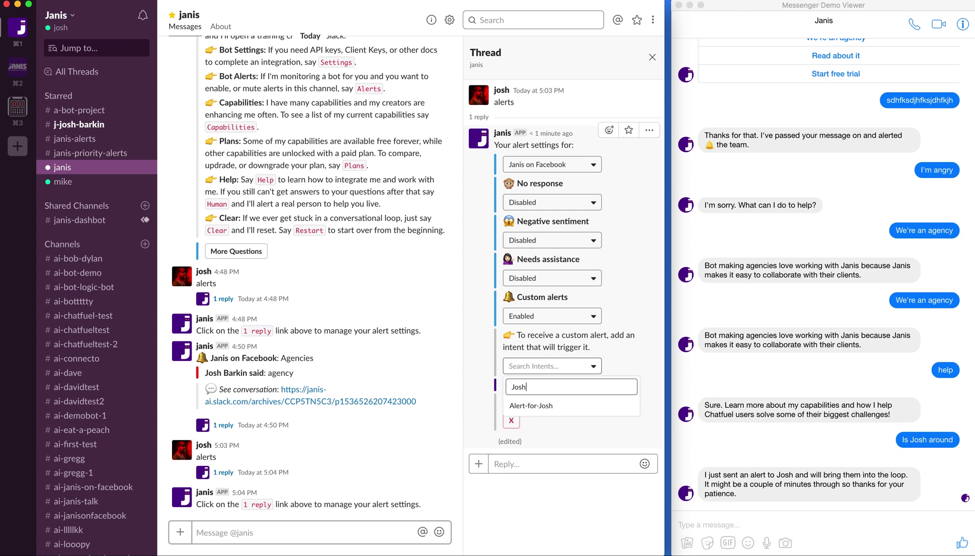
left_click(536, 407)
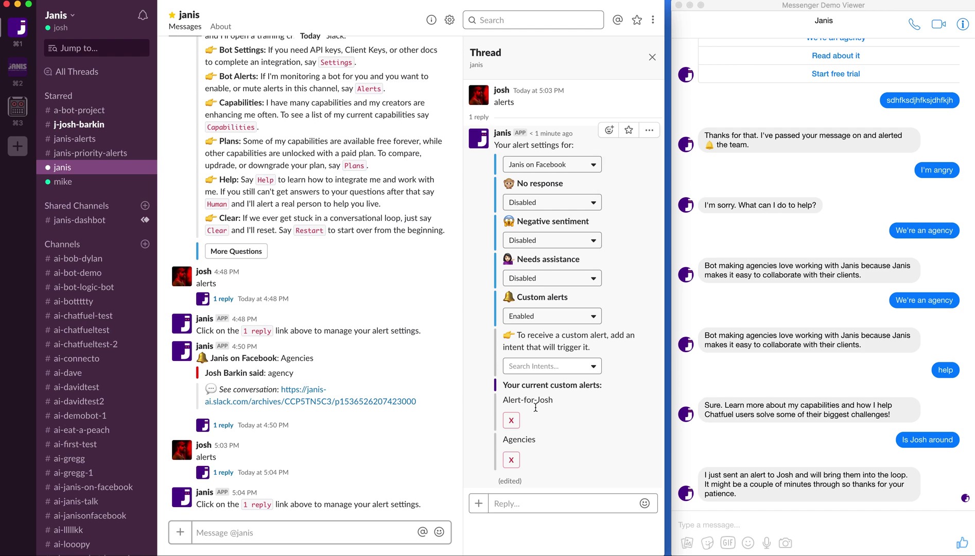
left_click(733, 524)
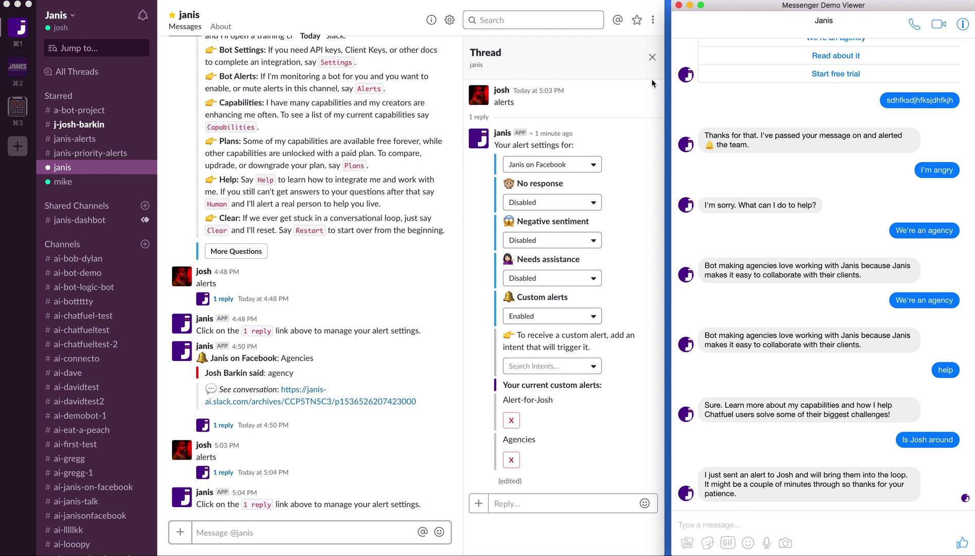
type("Is Josh Around?")
key("Return")
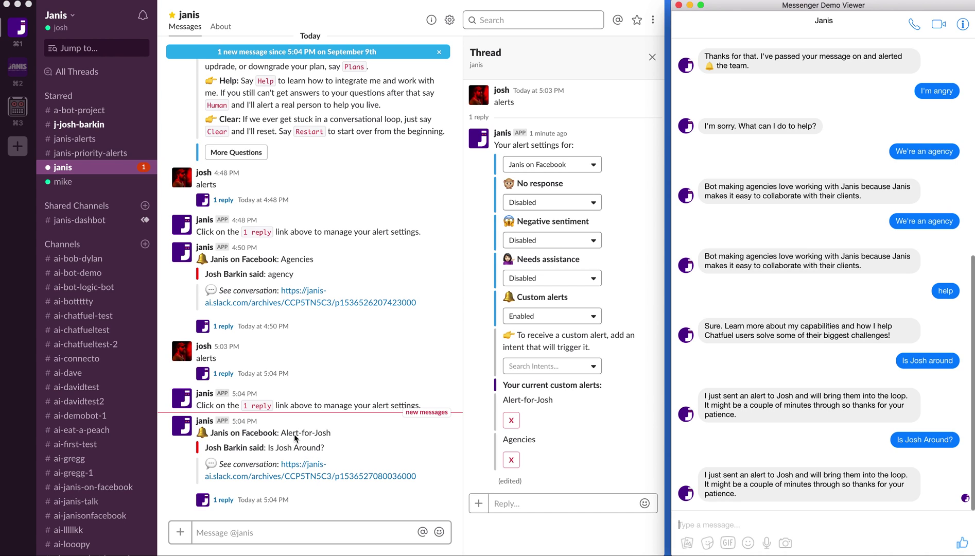
left_click(340, 508)
key("alt+shift+Up")
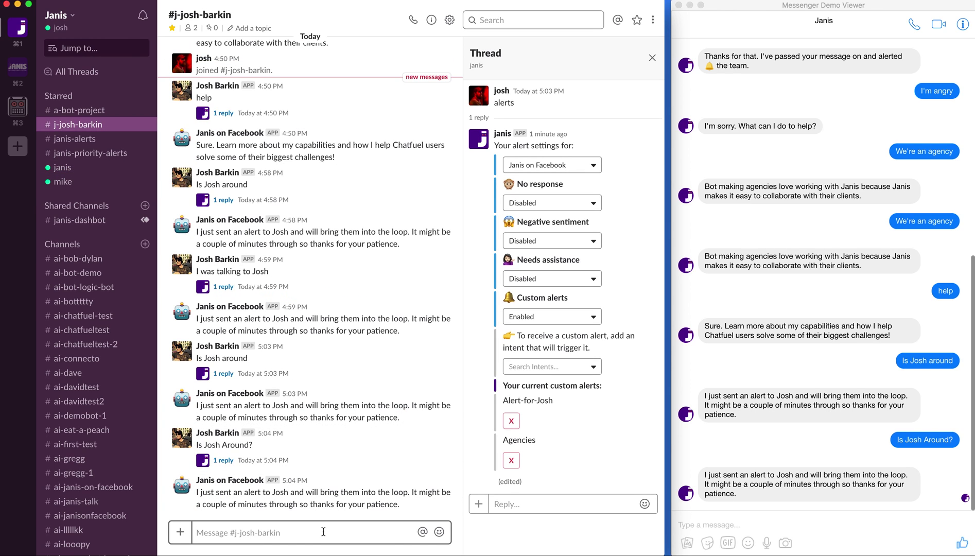